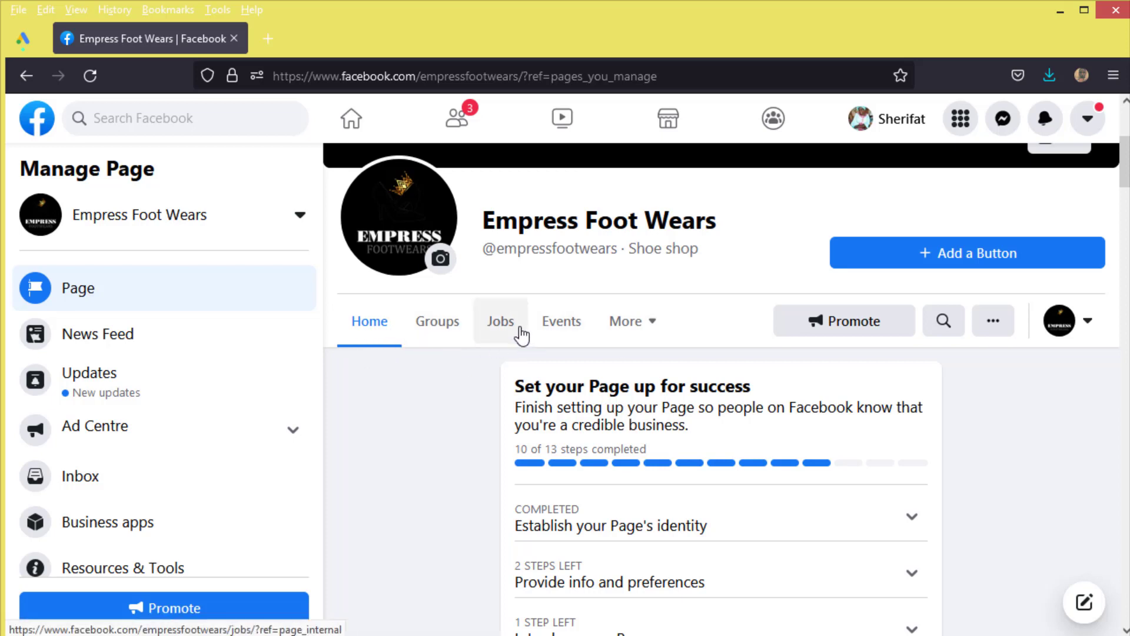
# - Open the tab editing settings for the Empress Foot Wears page
pyautogui.click(658, 331)
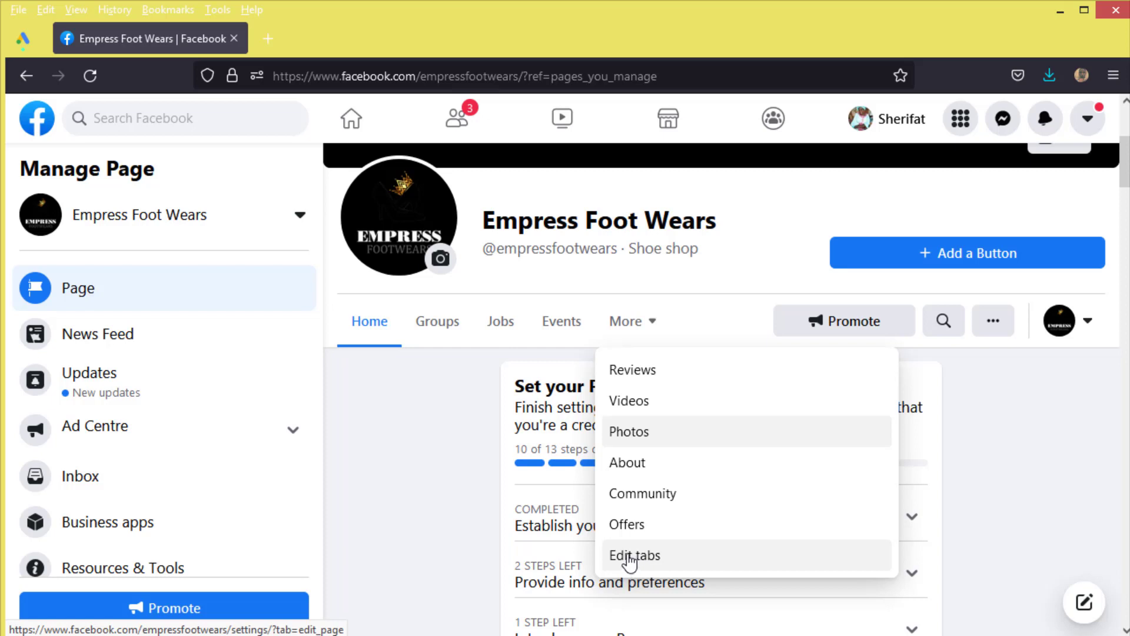
pyautogui.click(634, 330)
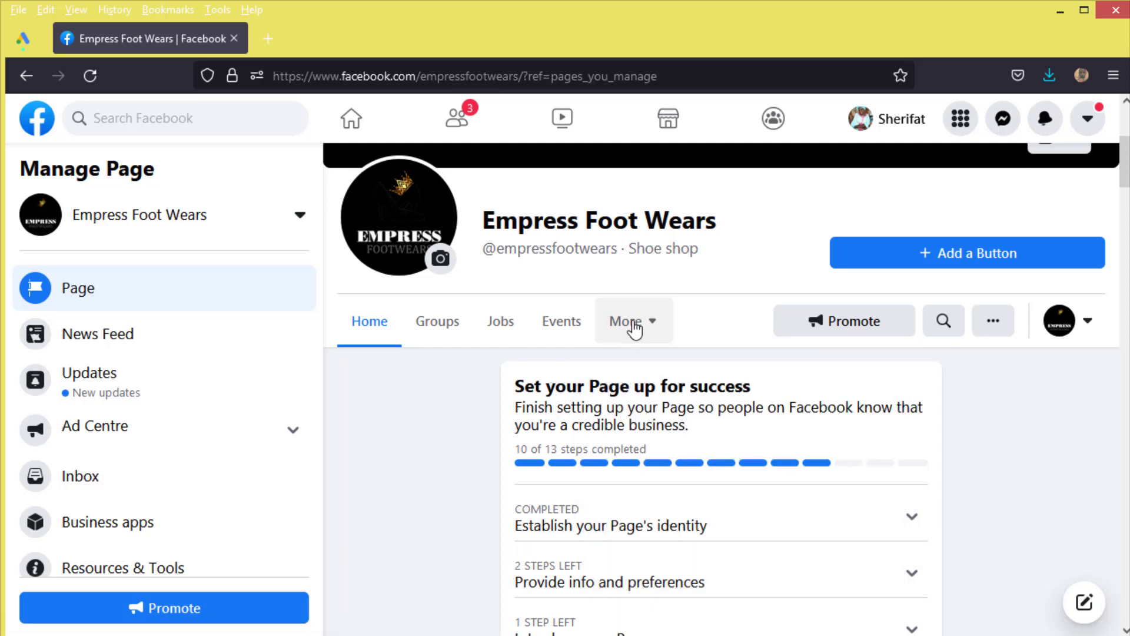
pyautogui.click(650, 340)
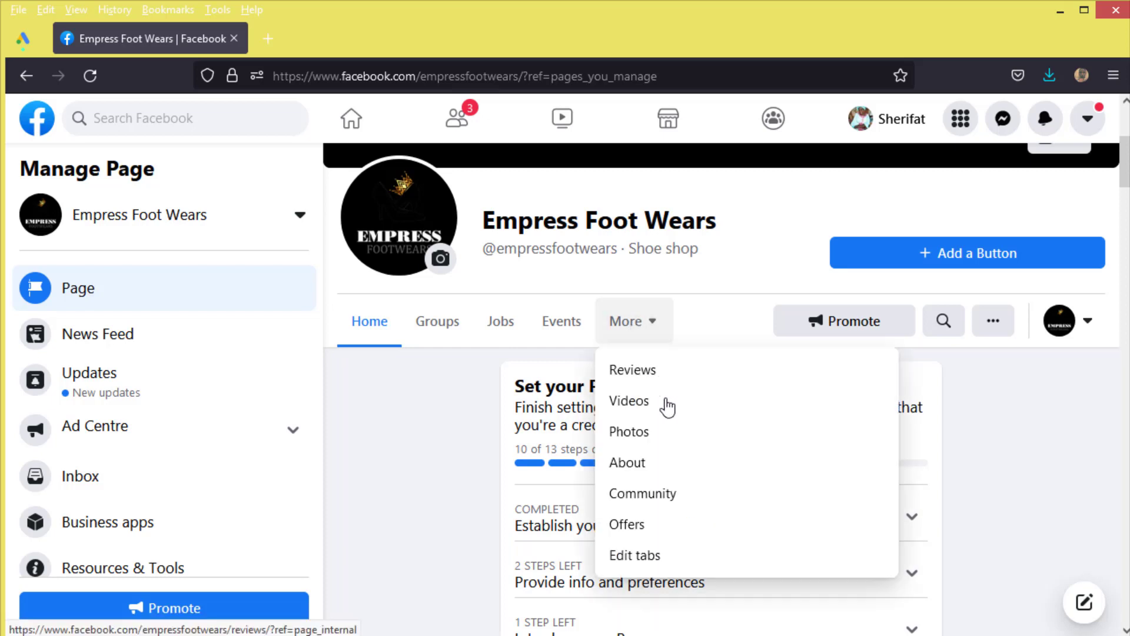
pyautogui.click(650, 562)
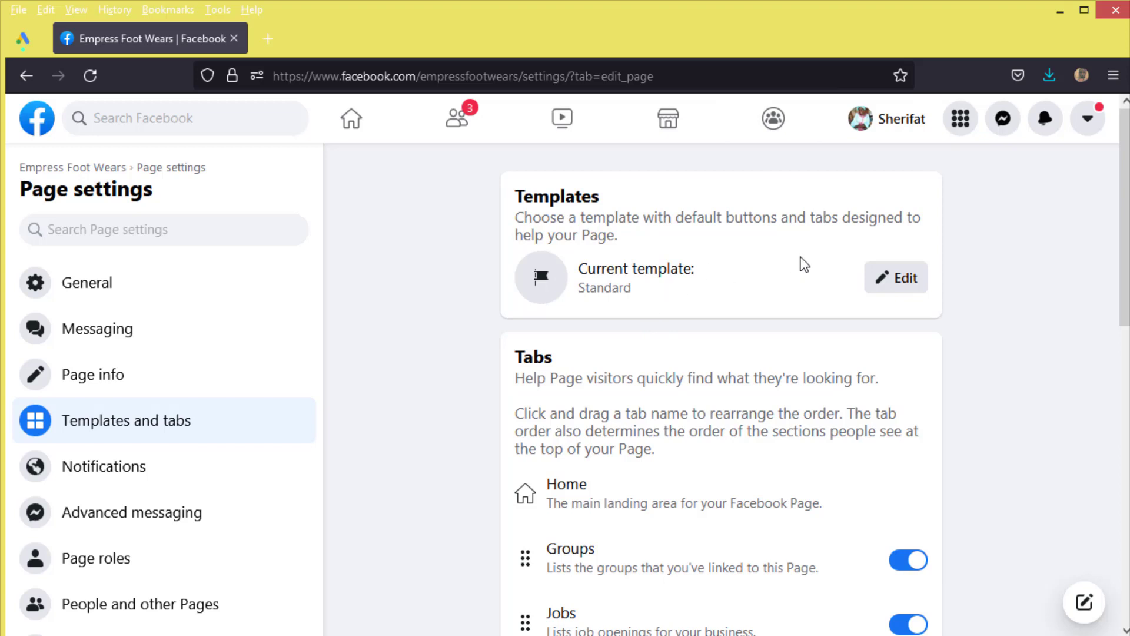
# - Change the page's template to Shopping, checking which tabs it includes before applying it
pyautogui.click(911, 288)
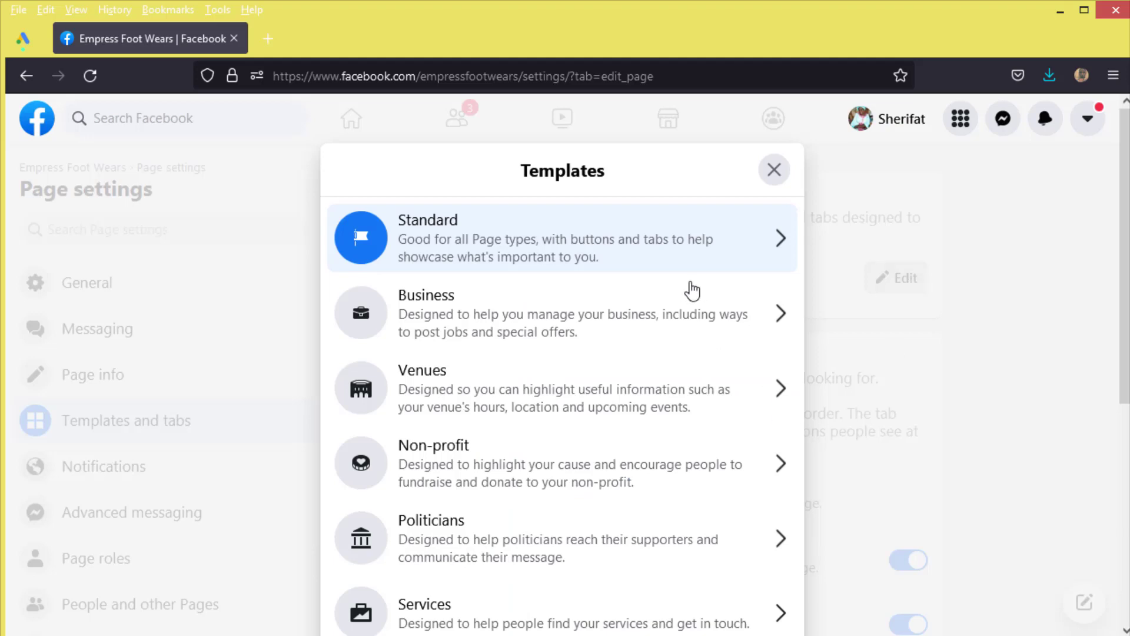
pyautogui.scroll(-3, 521, 439)
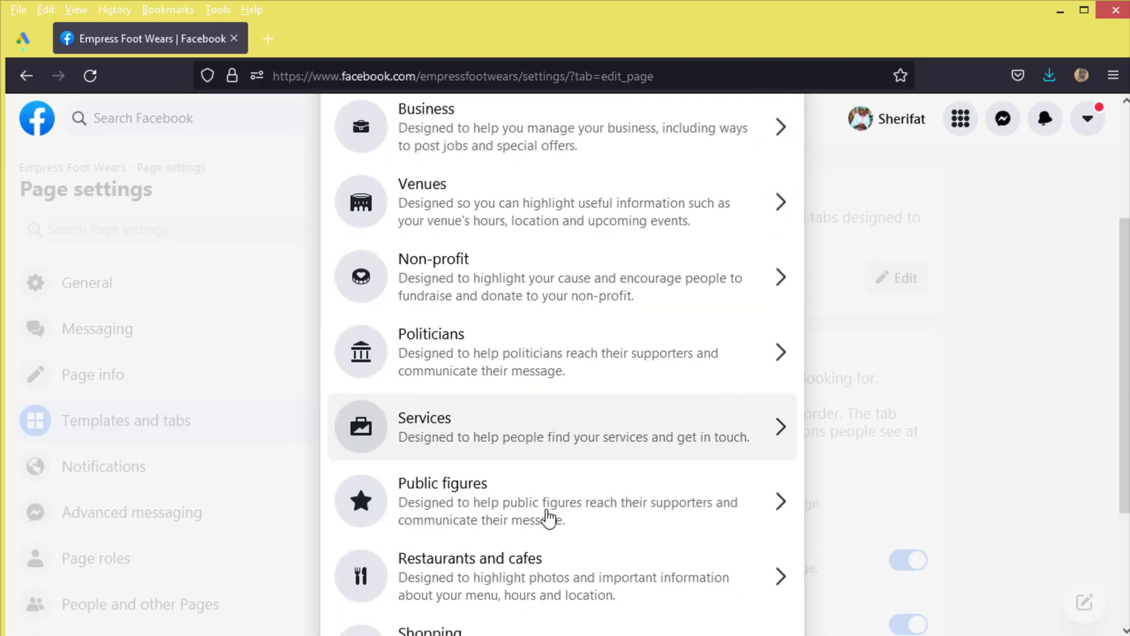
pyautogui.scroll(-3, 545, 515)
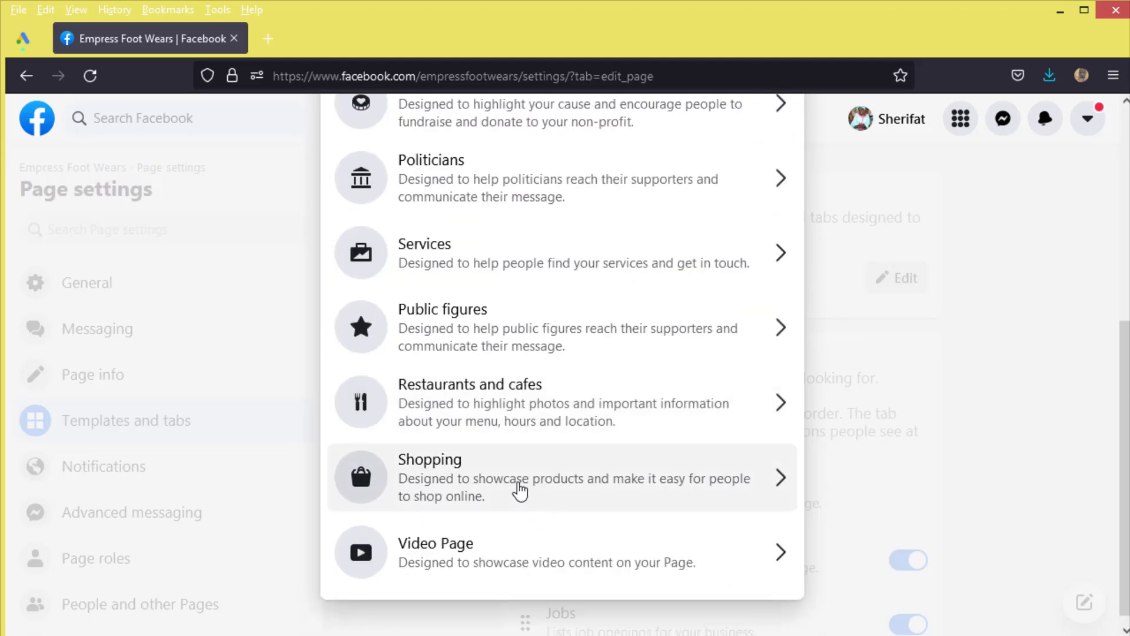
pyautogui.click(578, 498)
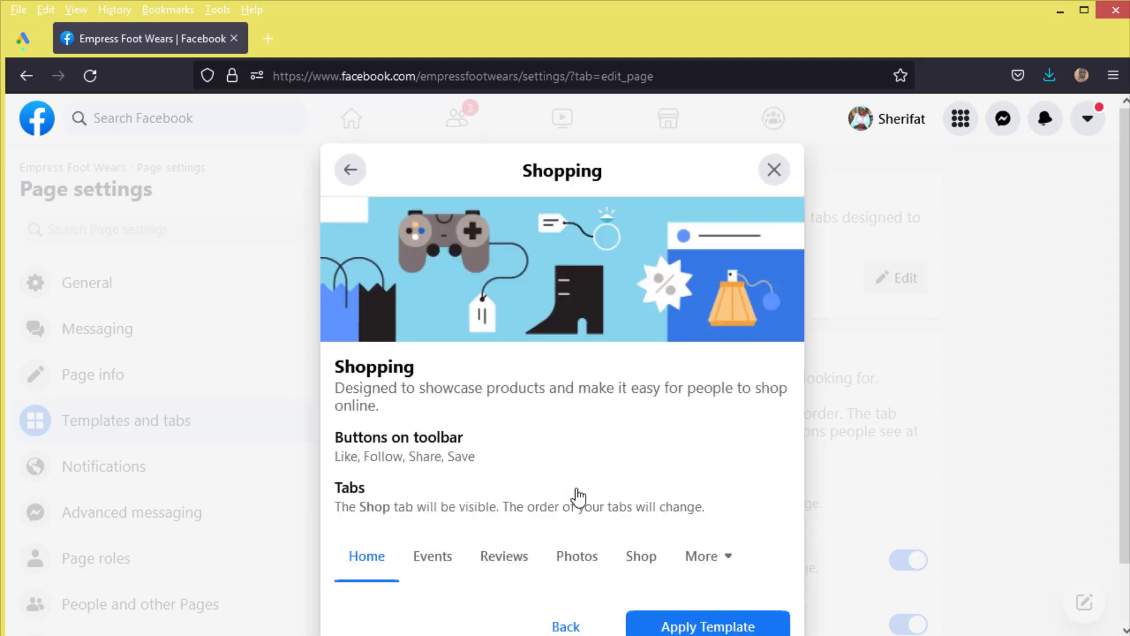
pyautogui.scroll(-1, 574, 444)
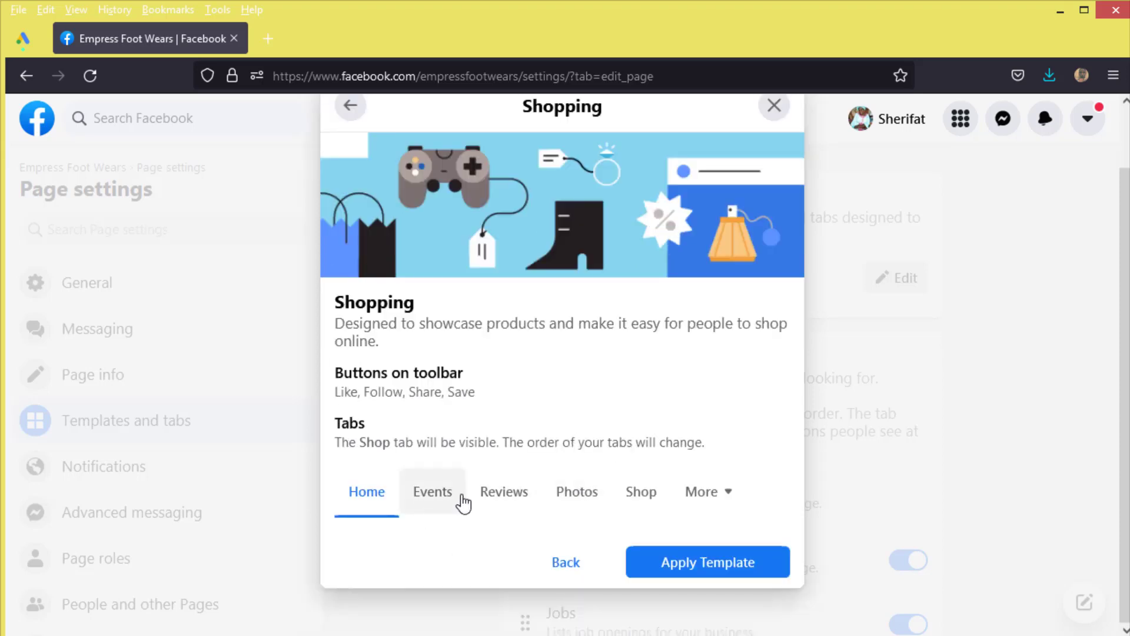
pyautogui.click(725, 494)
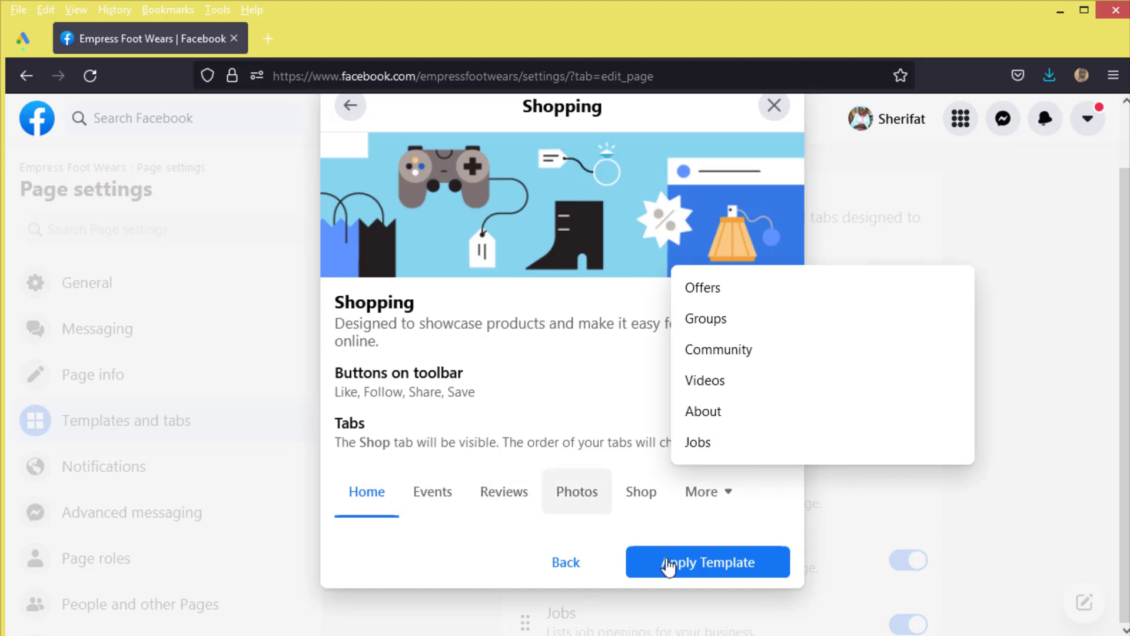
pyautogui.click(713, 572)
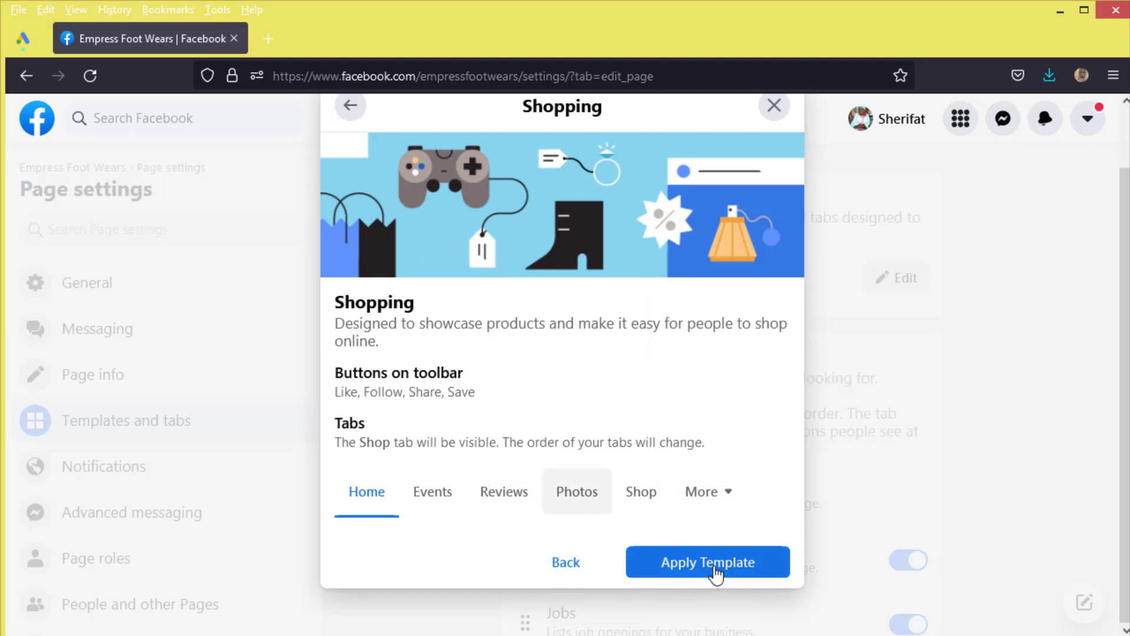
pyautogui.click(713, 572)
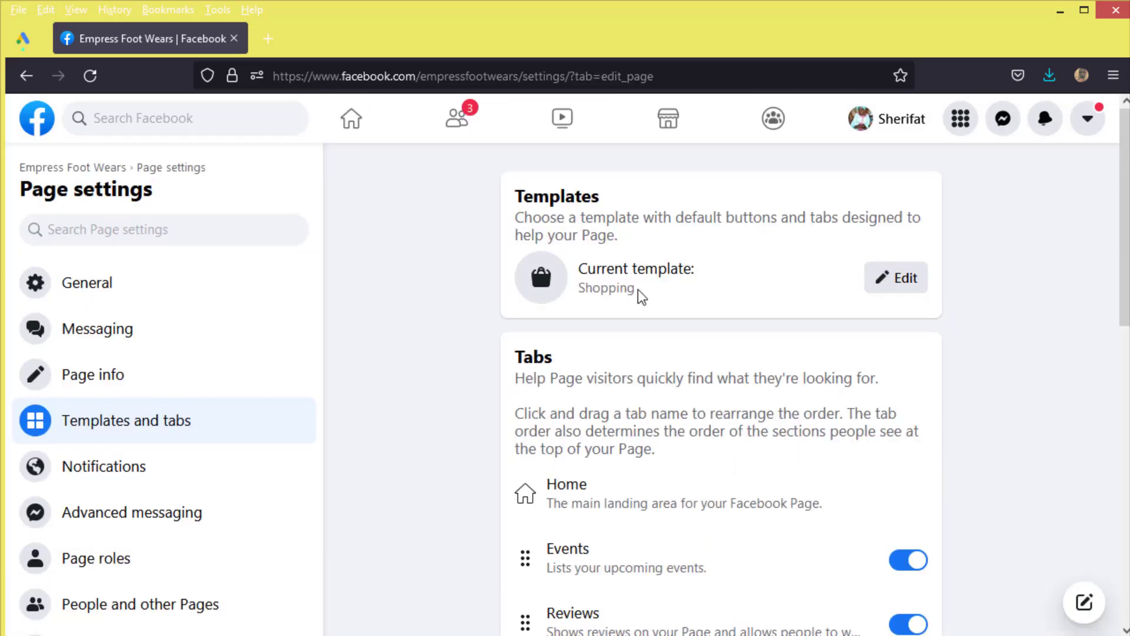
# - Review the page's tab list and move the Shop tab directly below Home
pyautogui.moveTo(635, 292); pyautogui.dragTo(589, 291)
pyautogui.click(701, 294)
pyautogui.scroll(-5, 670, 371)
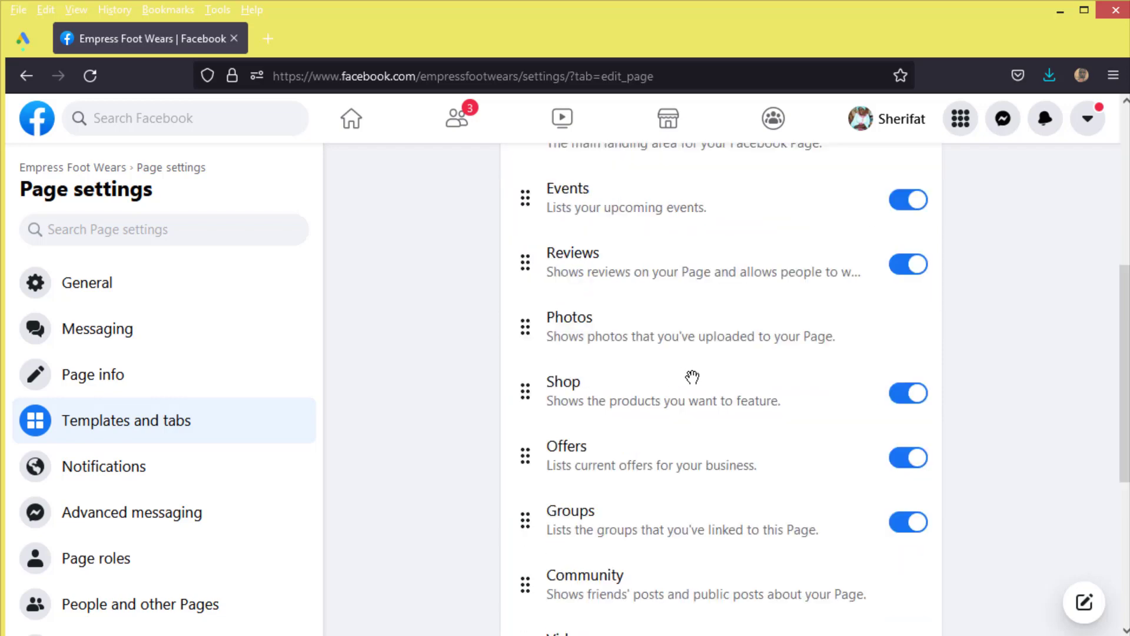
pyautogui.scroll(3, 712, 307)
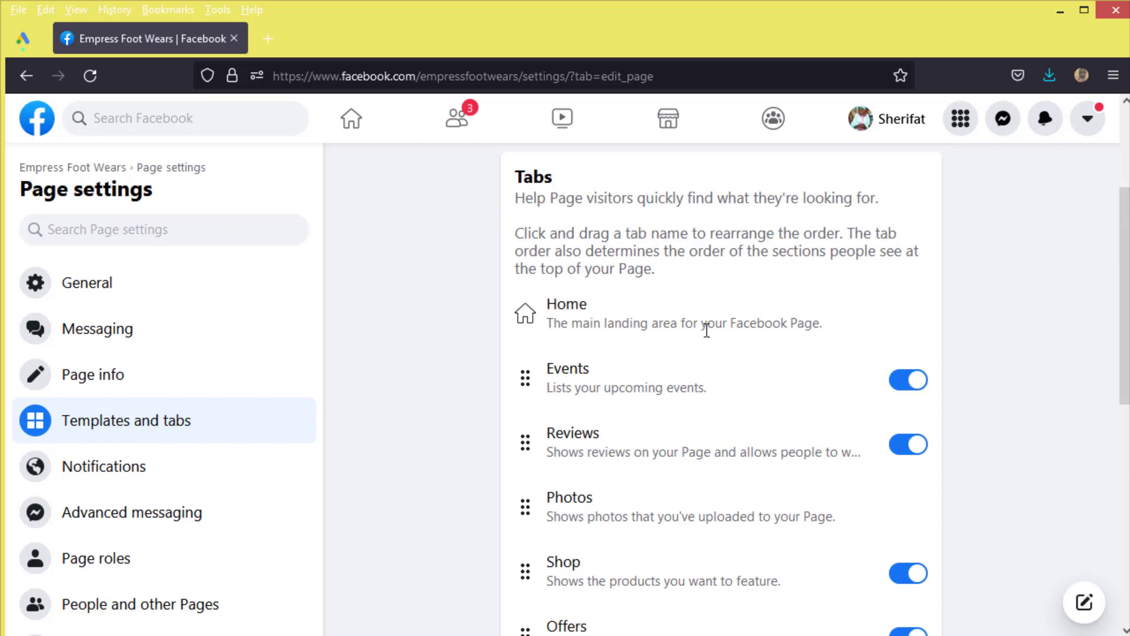
pyautogui.scroll(-3, 683, 365)
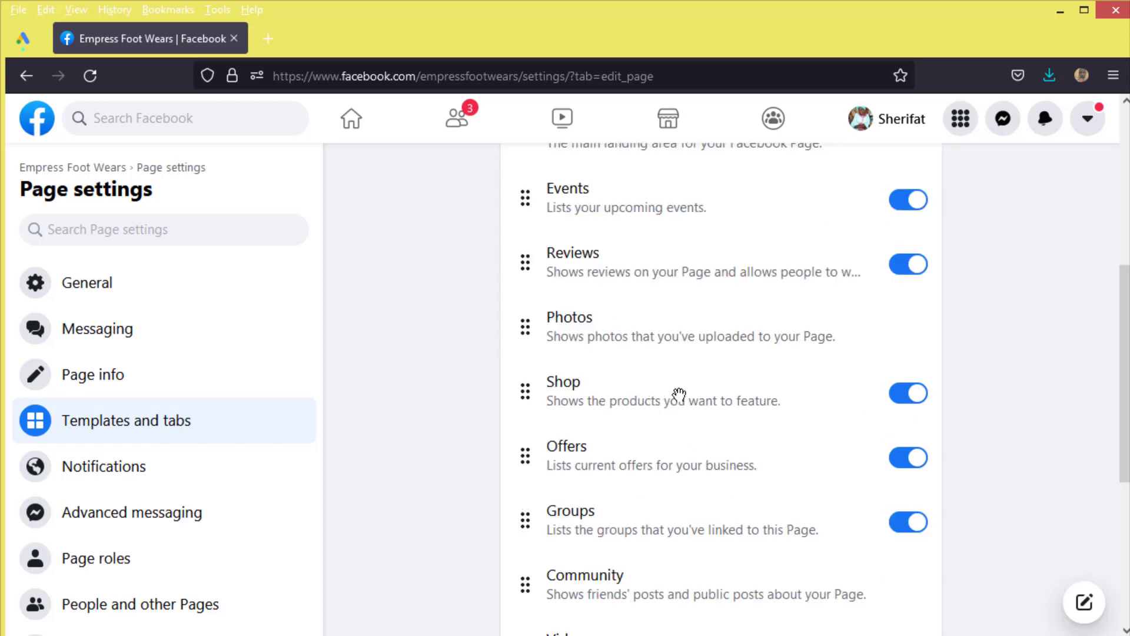
pyautogui.scroll(2, 676, 397)
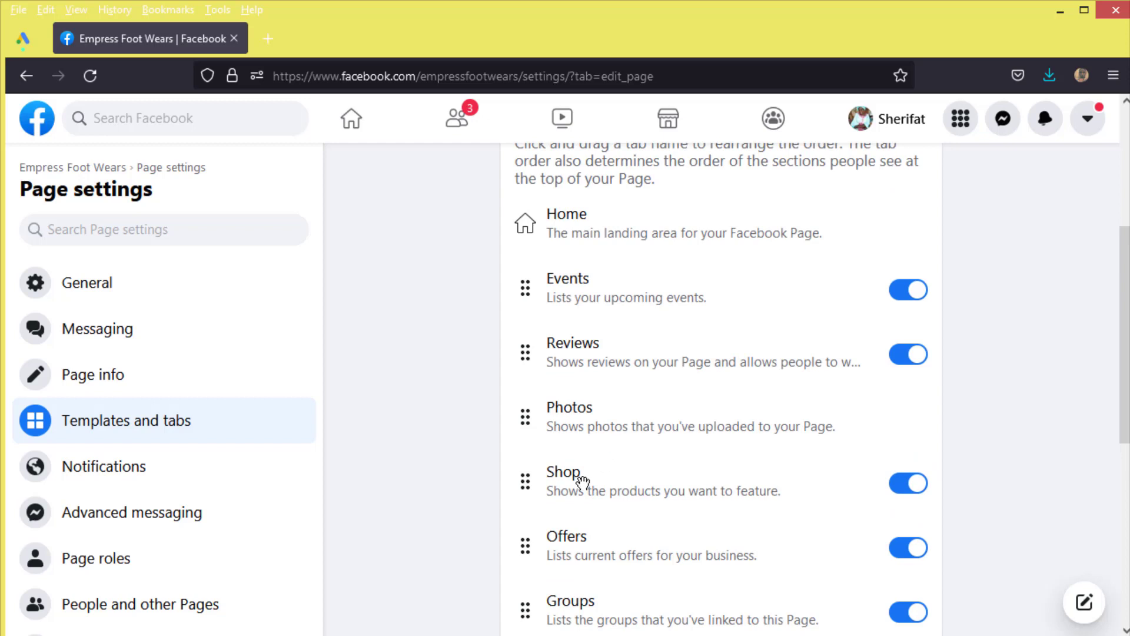
pyautogui.moveTo(548, 488); pyautogui.dragTo(546, 292)
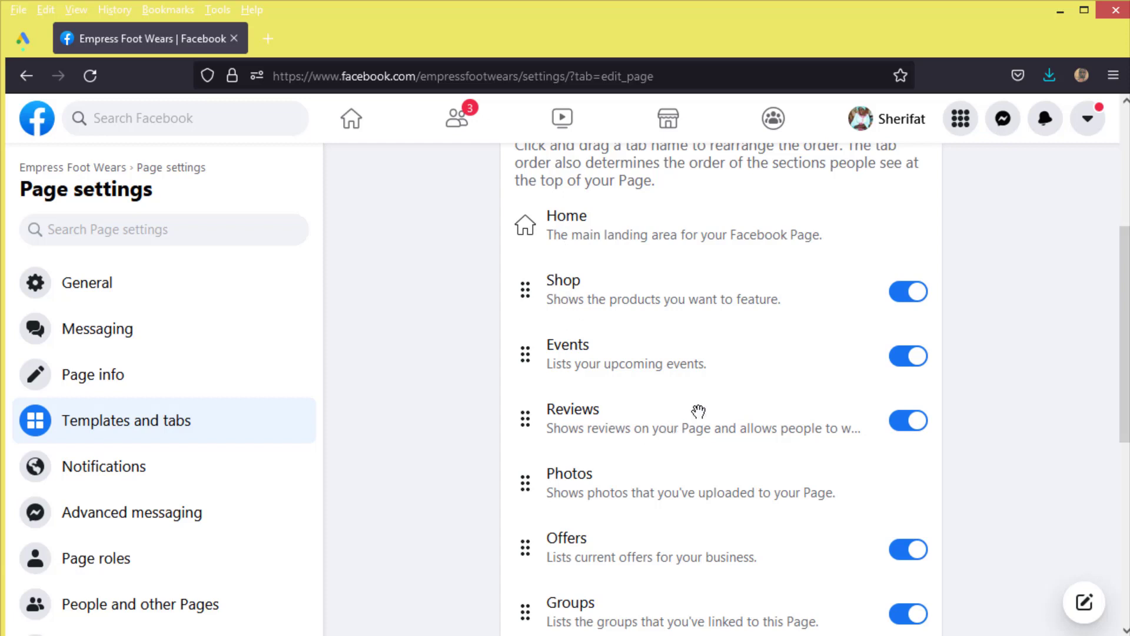
# - Turn off the Events, Offers, Groups and Jobs tabs
pyautogui.click(914, 359)
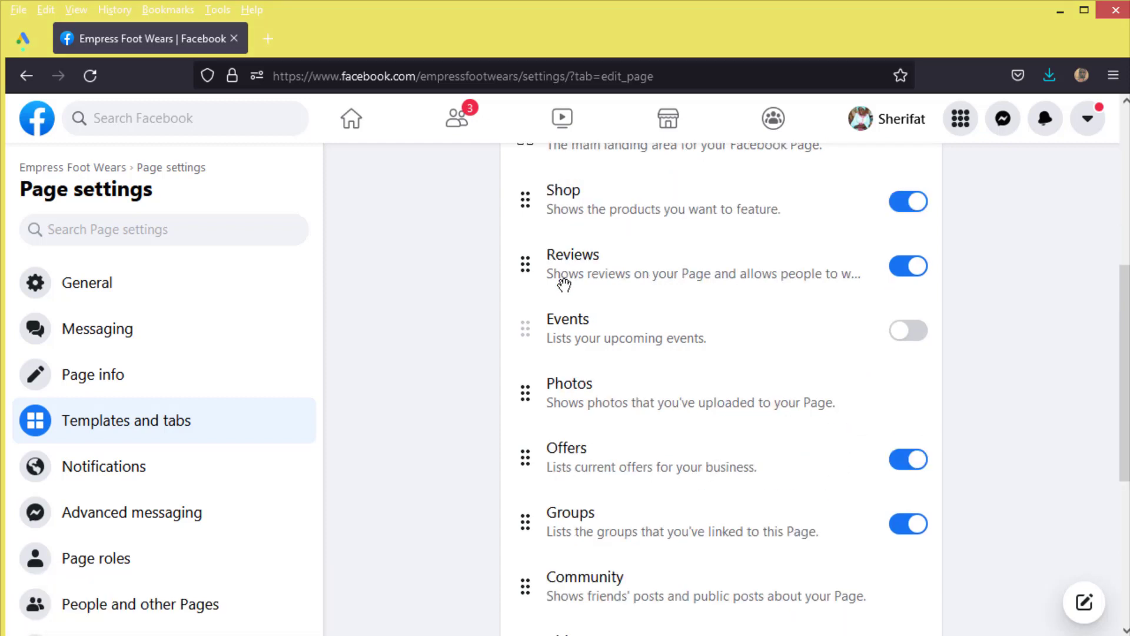
pyautogui.moveTo(563, 283); pyautogui.dragTo(565, 283)
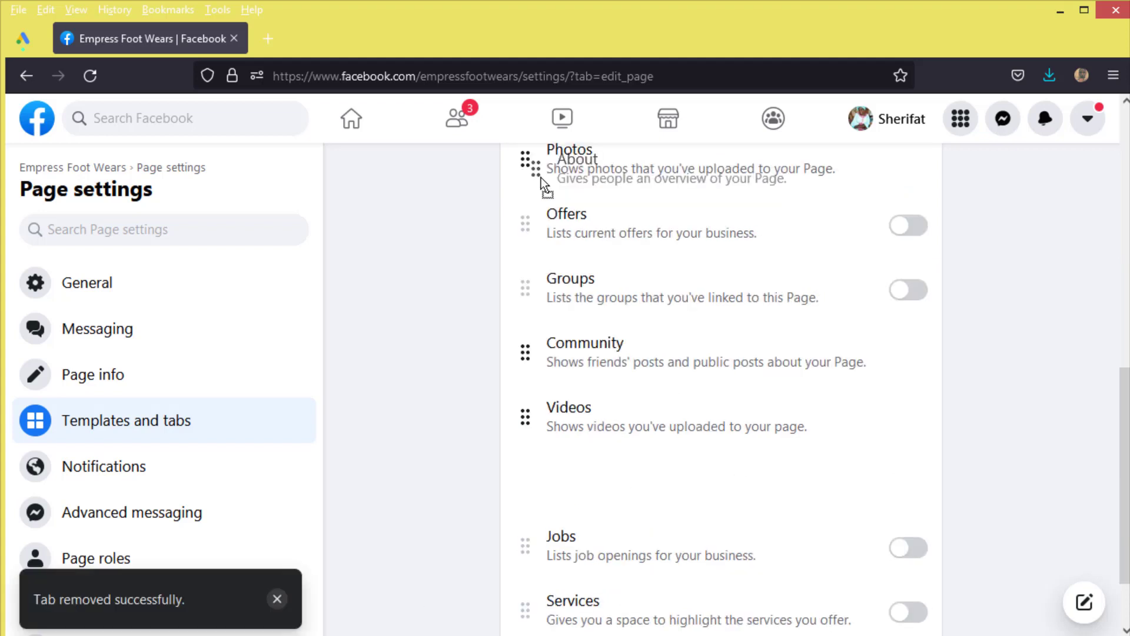
# - Move the About tab up the tab list so that it sits directly below Shop
pyautogui.moveTo(532, 493); pyautogui.dragTo(542, 178)
pyautogui.scroll(2, 563, 396)
pyautogui.scroll(2, 564, 395)
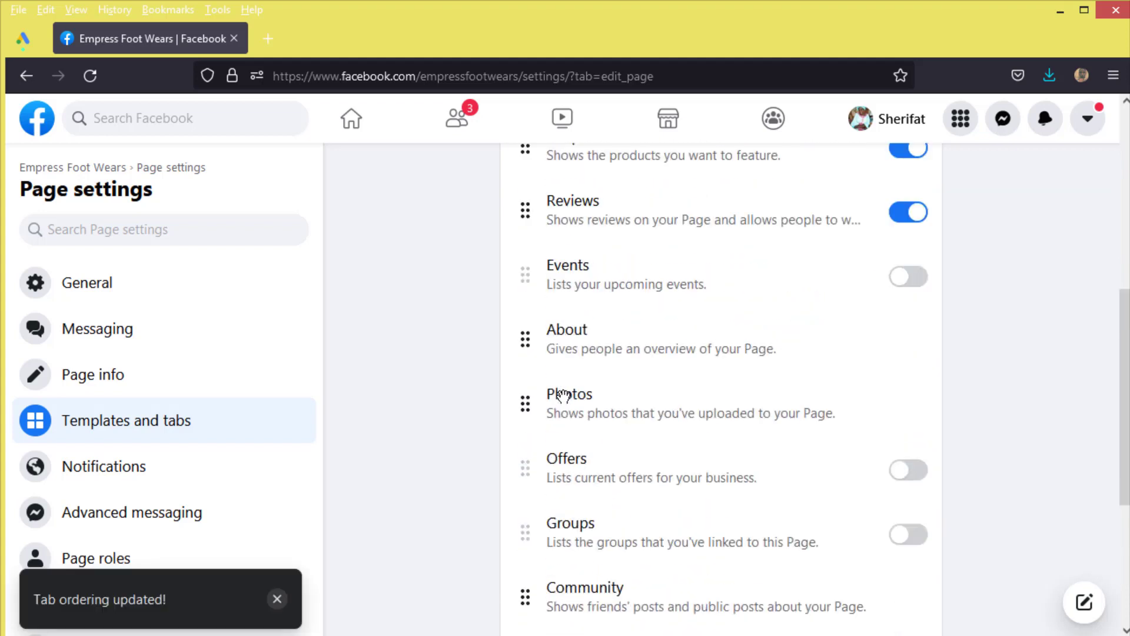
pyautogui.moveTo(532, 302); pyautogui.dragTo(531, 206)
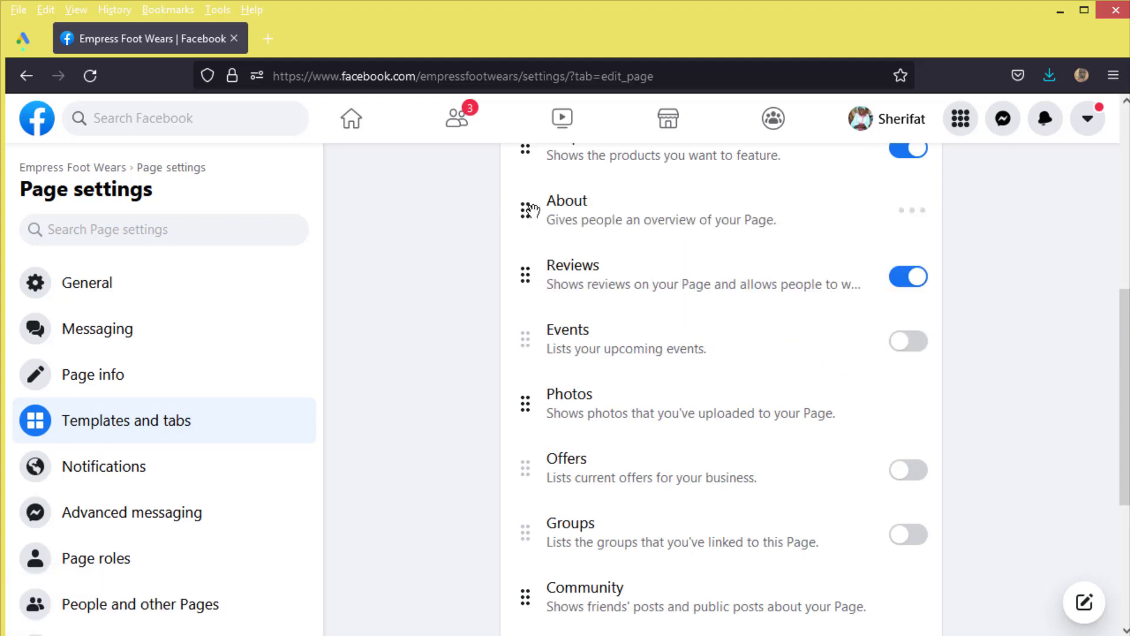
pyautogui.scroll(3, 619, 247)
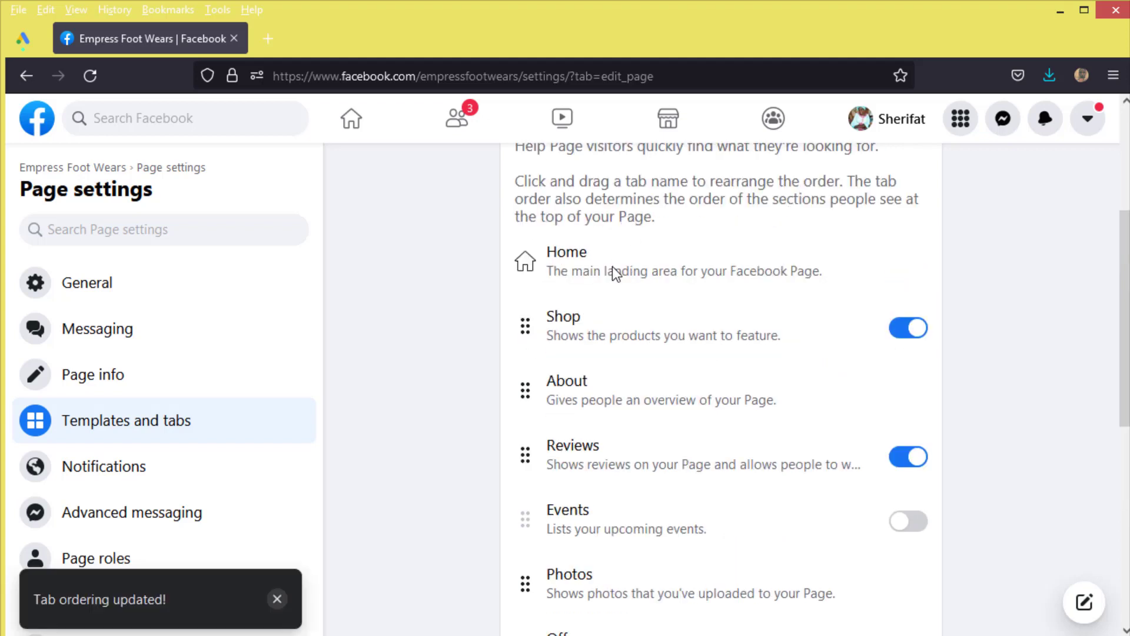
# - Check the remaining tabs and move the Photos tab directly below Reviews
pyautogui.scroll(-4, 598, 383)
pyautogui.scroll(-3, 593, 445)
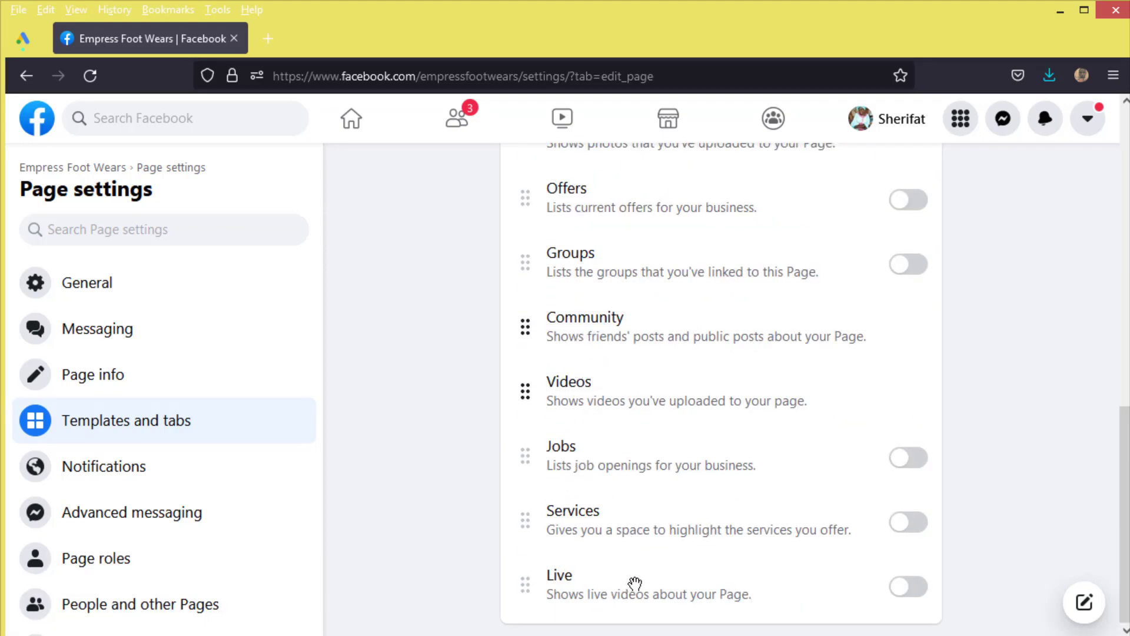
pyautogui.scroll(3, 553, 412)
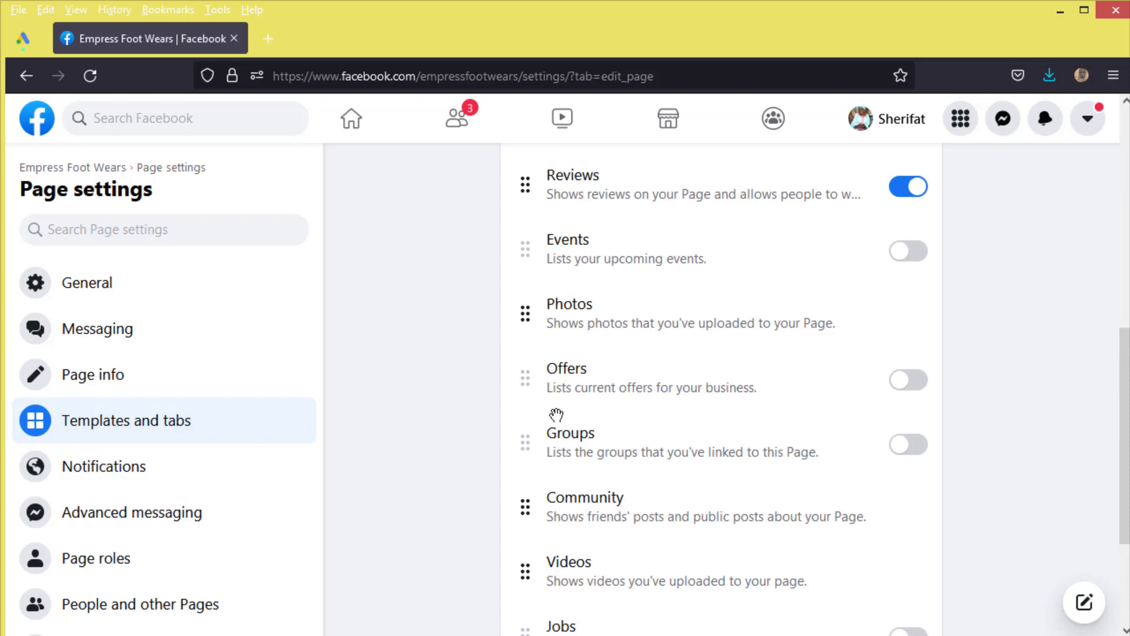
pyautogui.scroll(-1, 553, 415)
pyautogui.scroll(3, 550, 412)
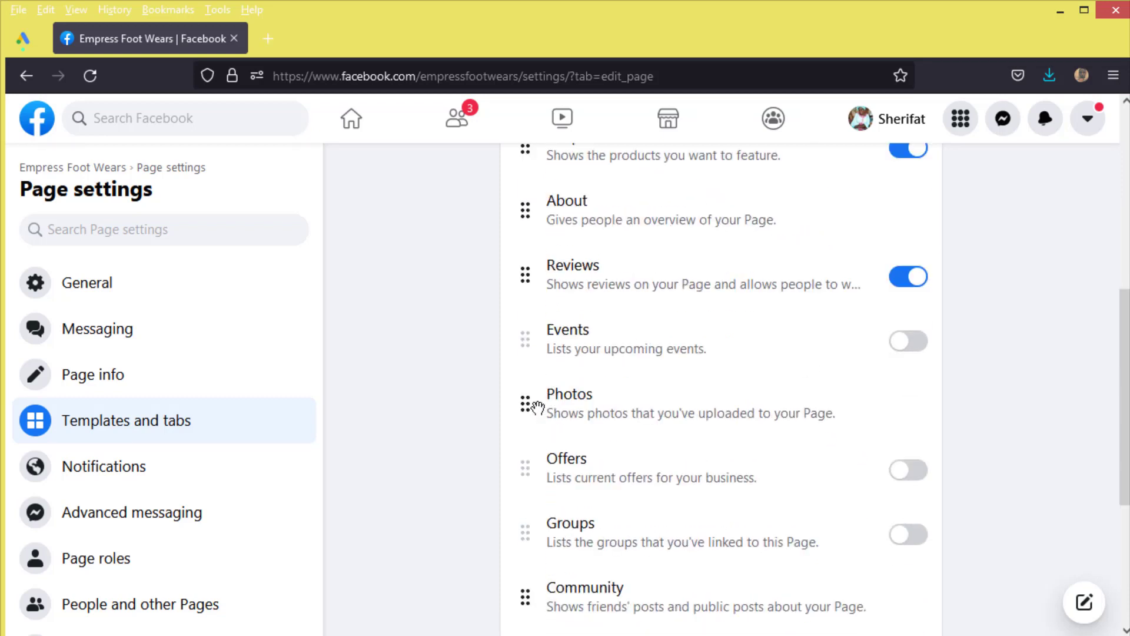
pyautogui.moveTo(537, 407); pyautogui.dragTo(535, 331)
# - Move the Videos tab up the tab list so that it sits directly above Offers
pyautogui.scroll(-2, 548, 412)
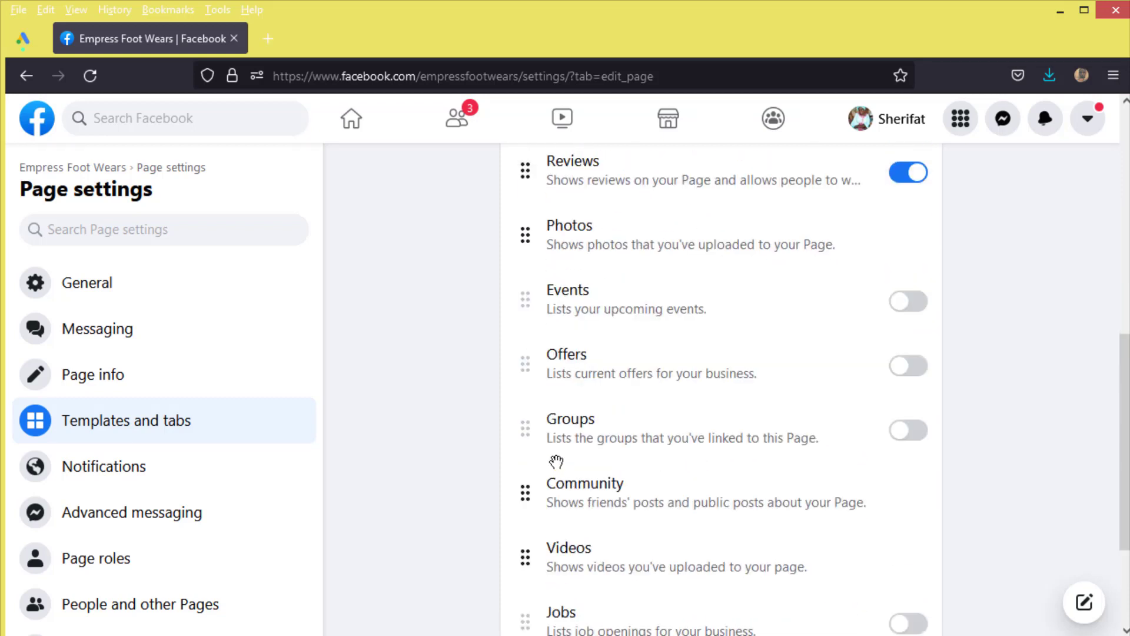
pyautogui.scroll(-3, 556, 461)
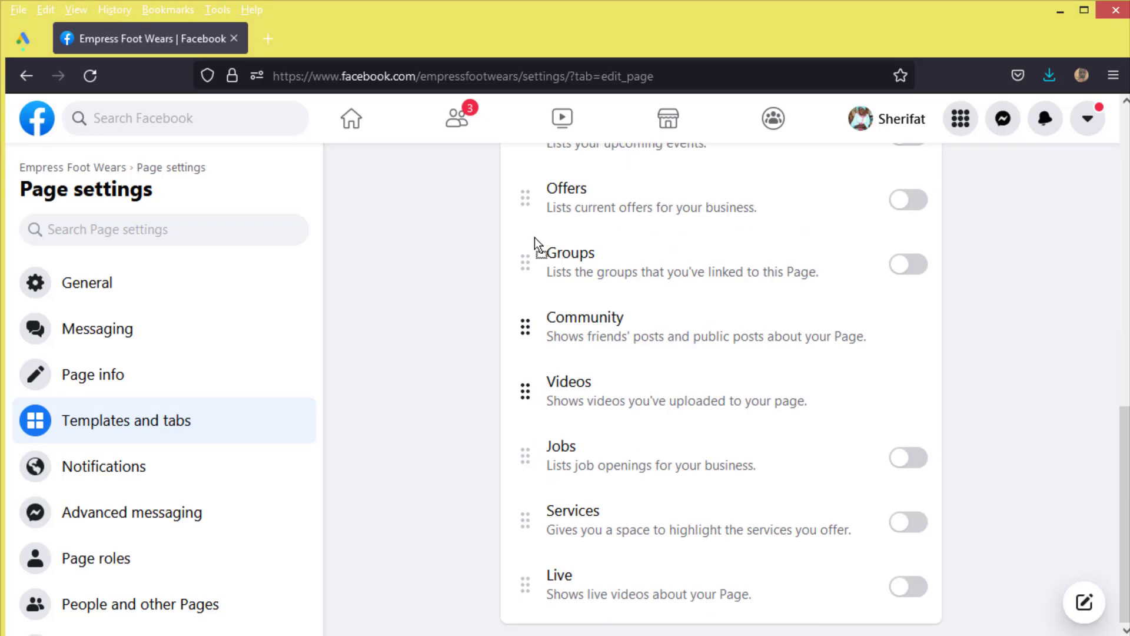
pyautogui.moveTo(535, 238); pyautogui.dragTo(535, 176)
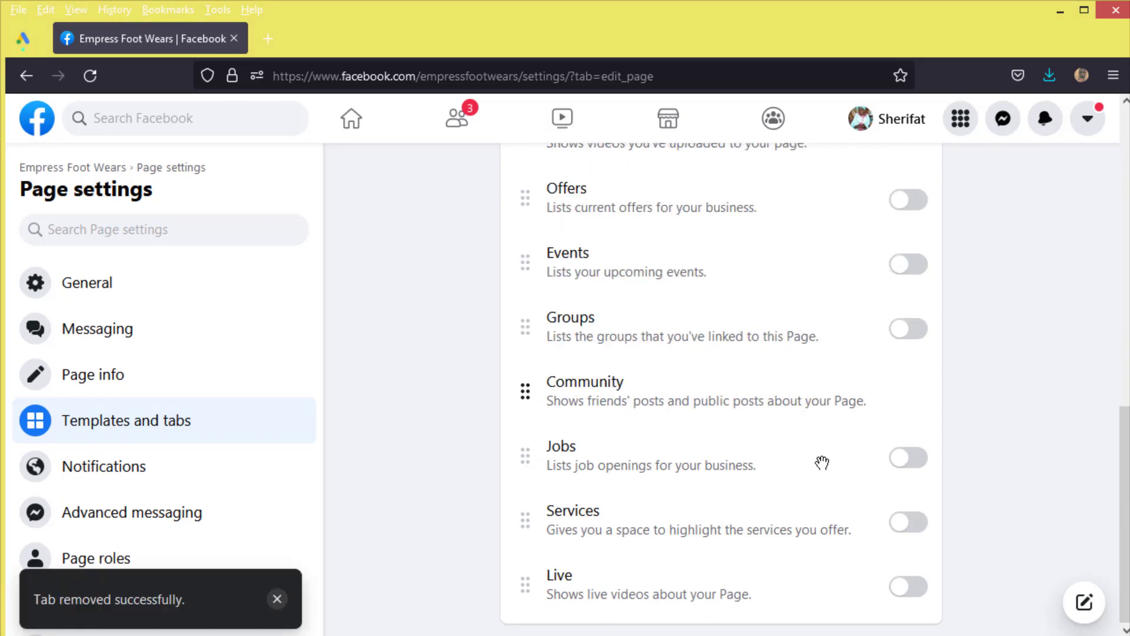
# - Return to the Empress Foot Wears page and open its Shop section to start the shop setup
pyautogui.scroll(10, 822, 463)
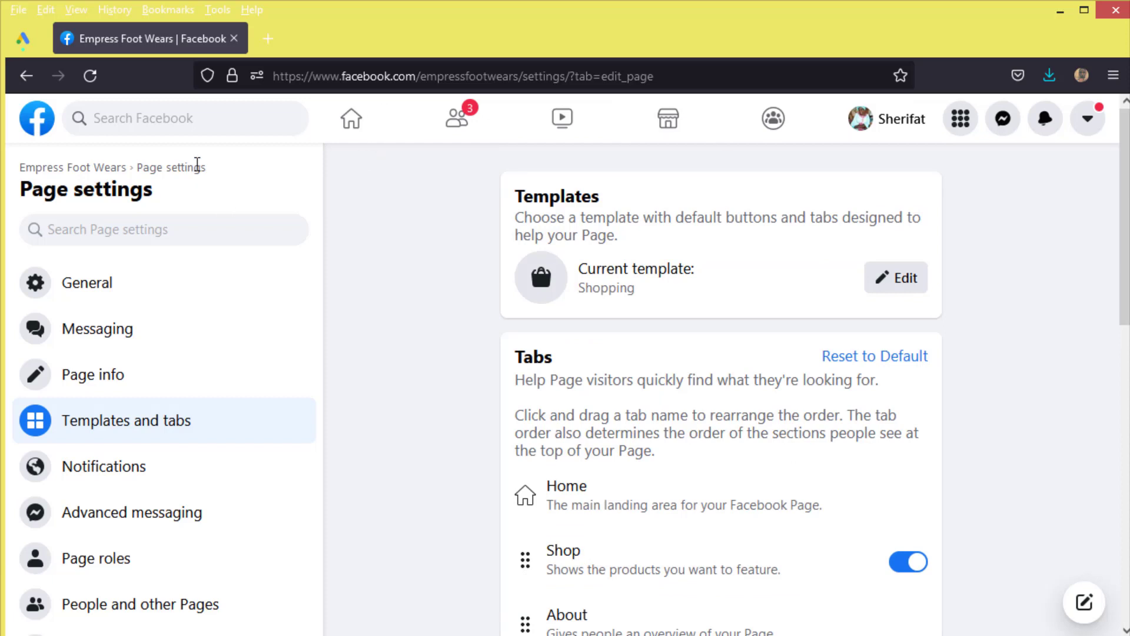
pyautogui.click(85, 171)
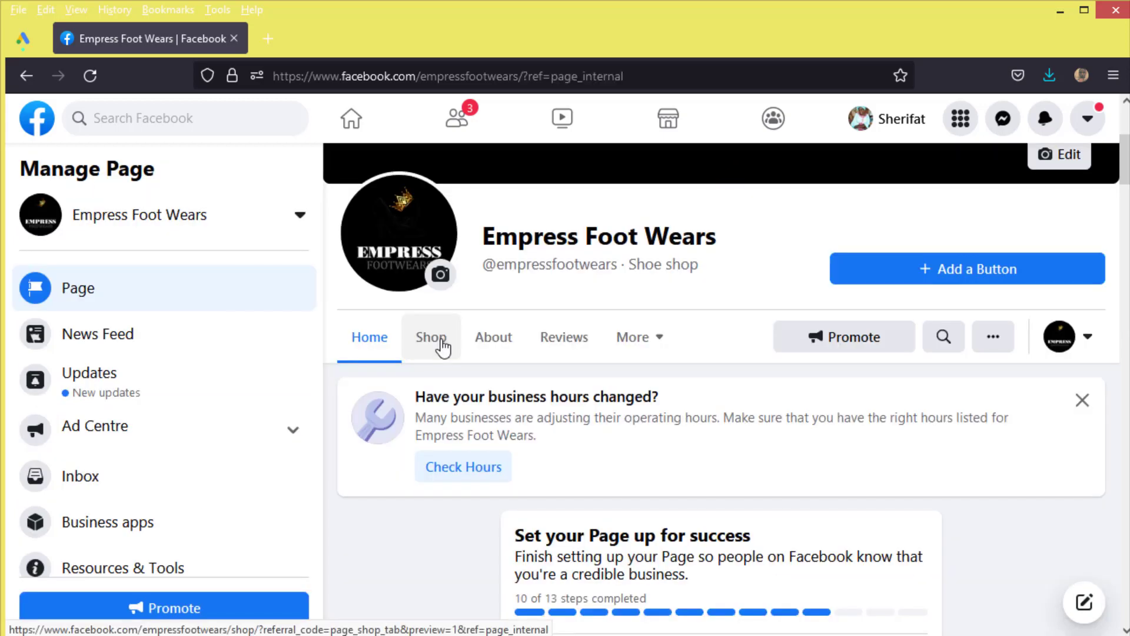
pyautogui.click(443, 347)
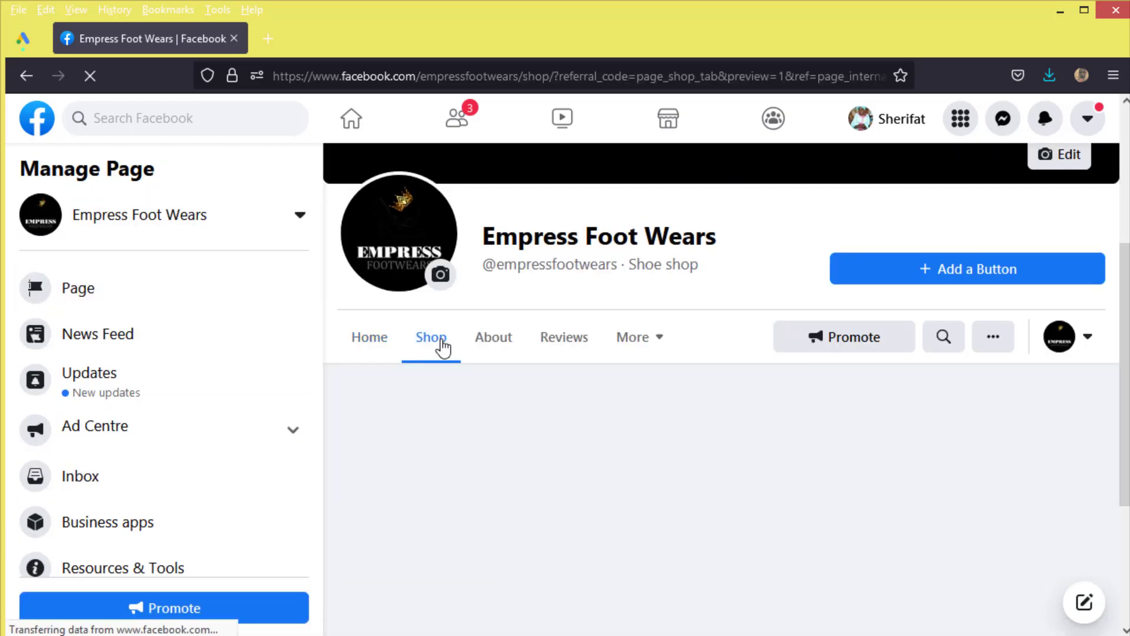
pyautogui.scroll(-4, 473, 355)
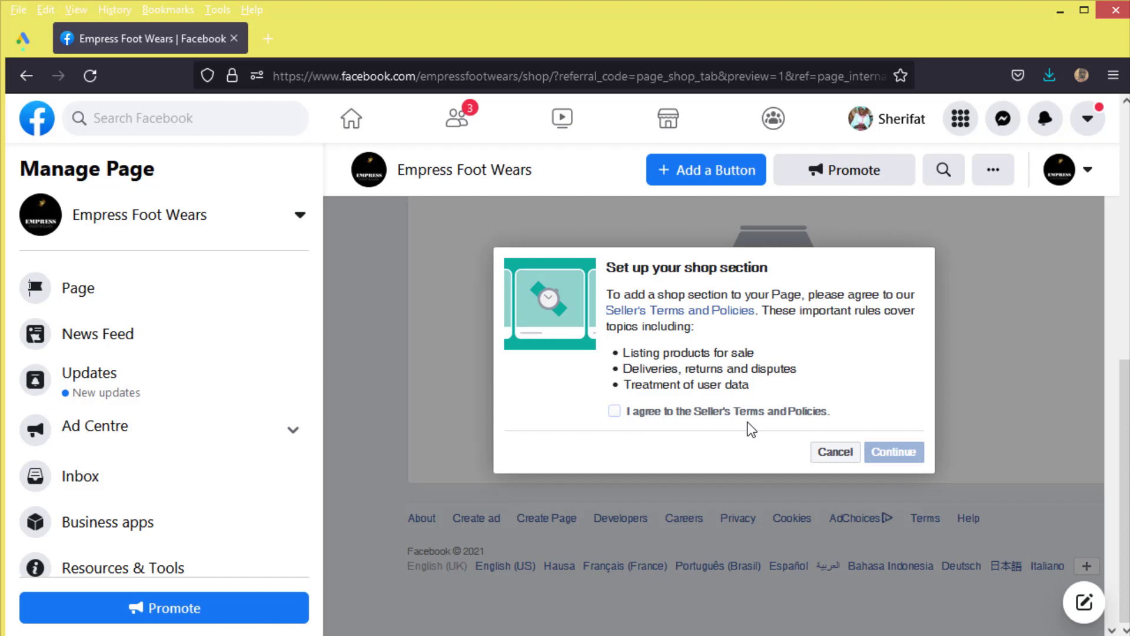
# - Agree to the Seller's Terms and Policies and choose Checkout on another website as the shop's checkout method
pyautogui.click(615, 412)
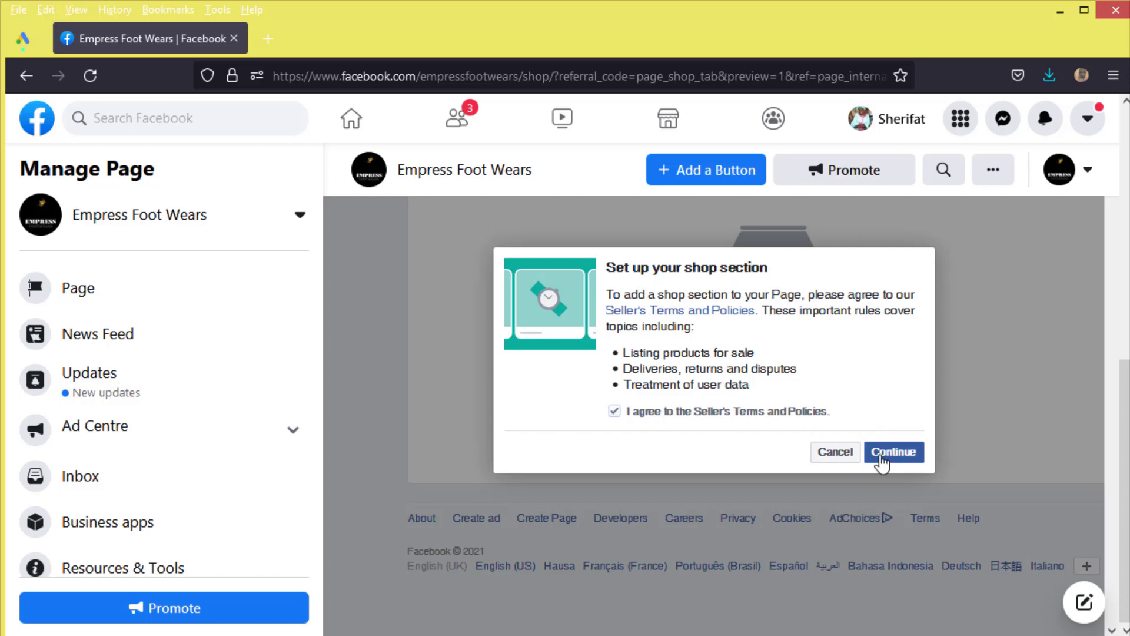
pyautogui.click(888, 453)
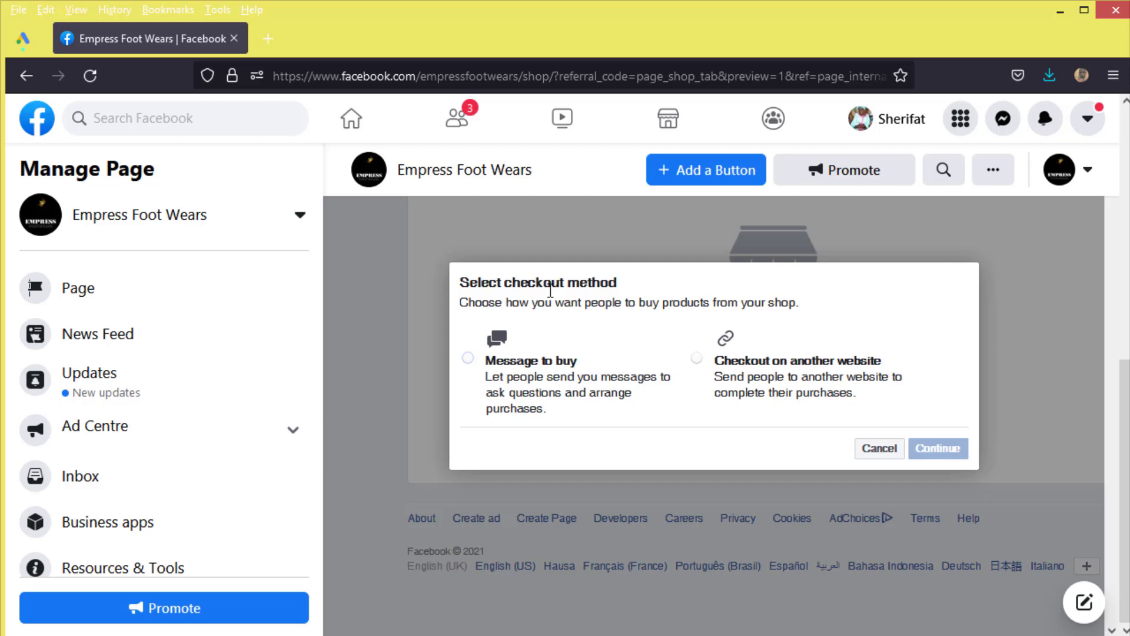
pyautogui.click(696, 359)
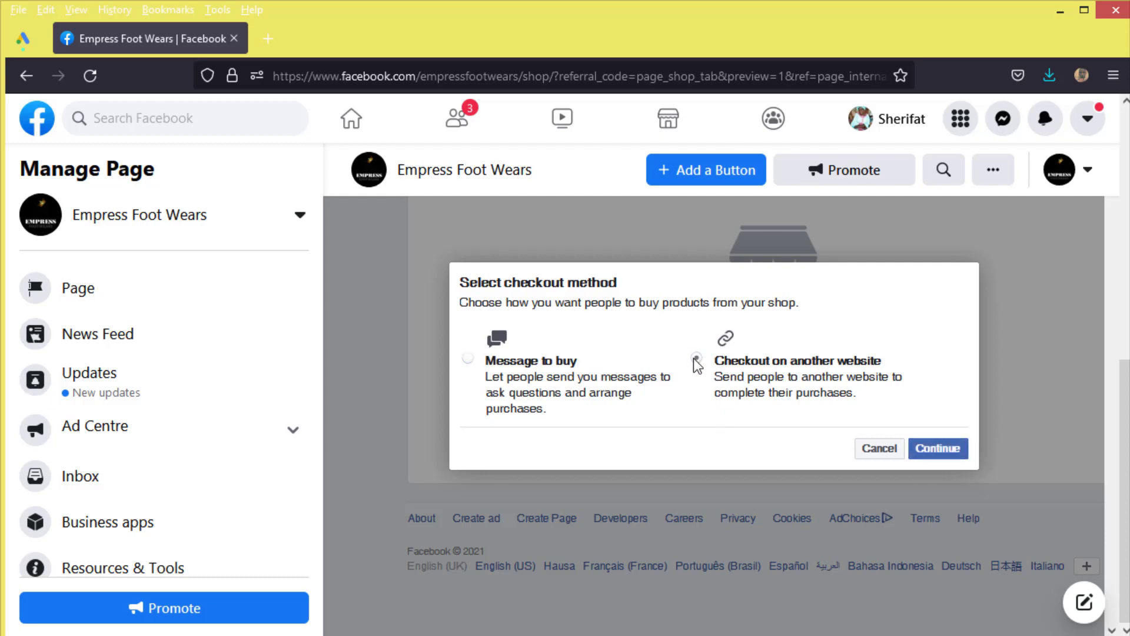
pyautogui.click(929, 451)
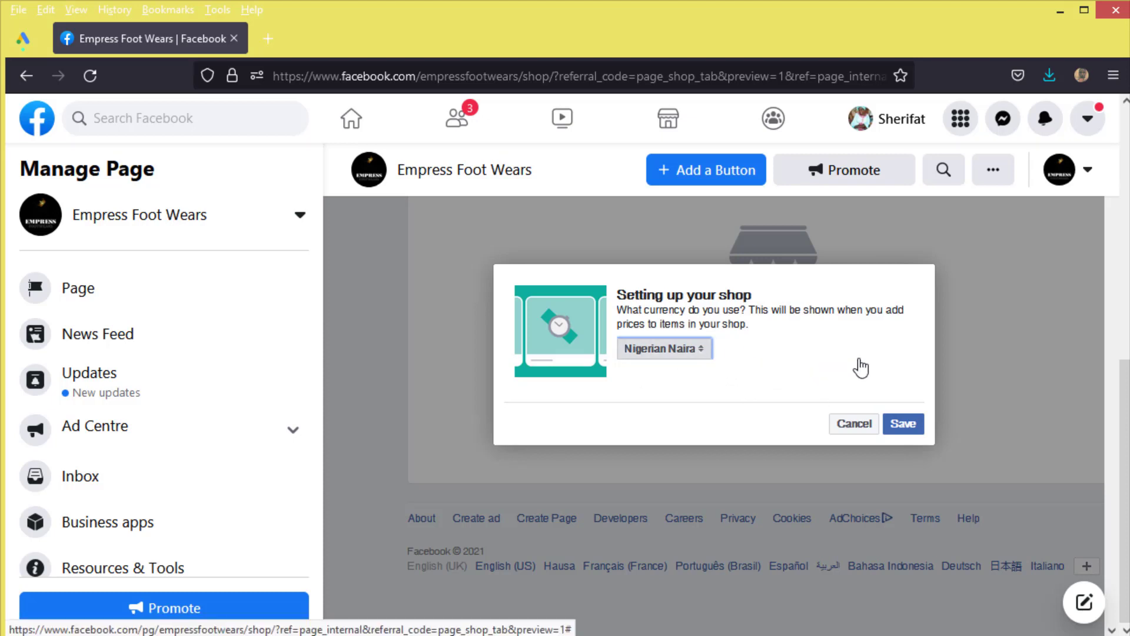
# - Save Nigerian Naira as the shop's currency and open the form for adding a product
pyautogui.click(898, 348)
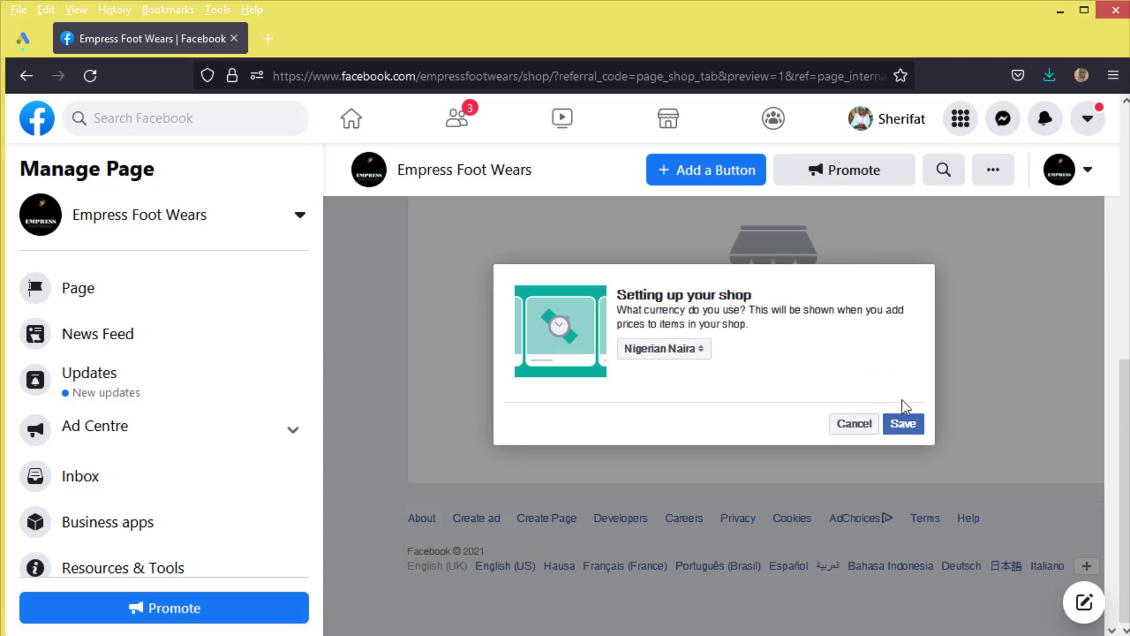
pyautogui.click(905, 424)
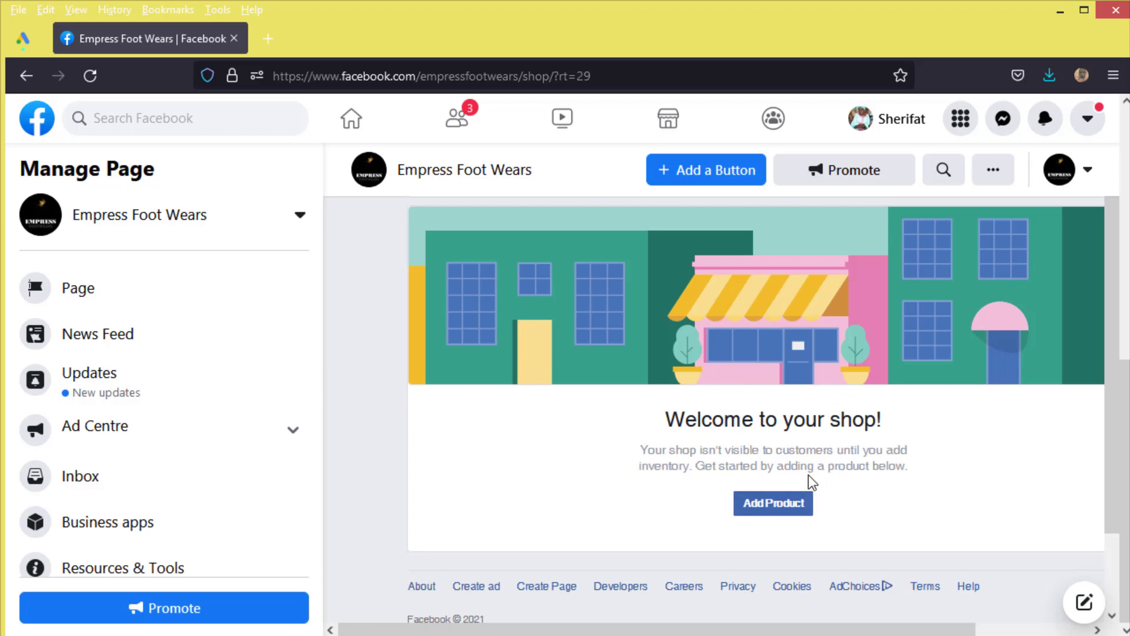
pyautogui.click(786, 511)
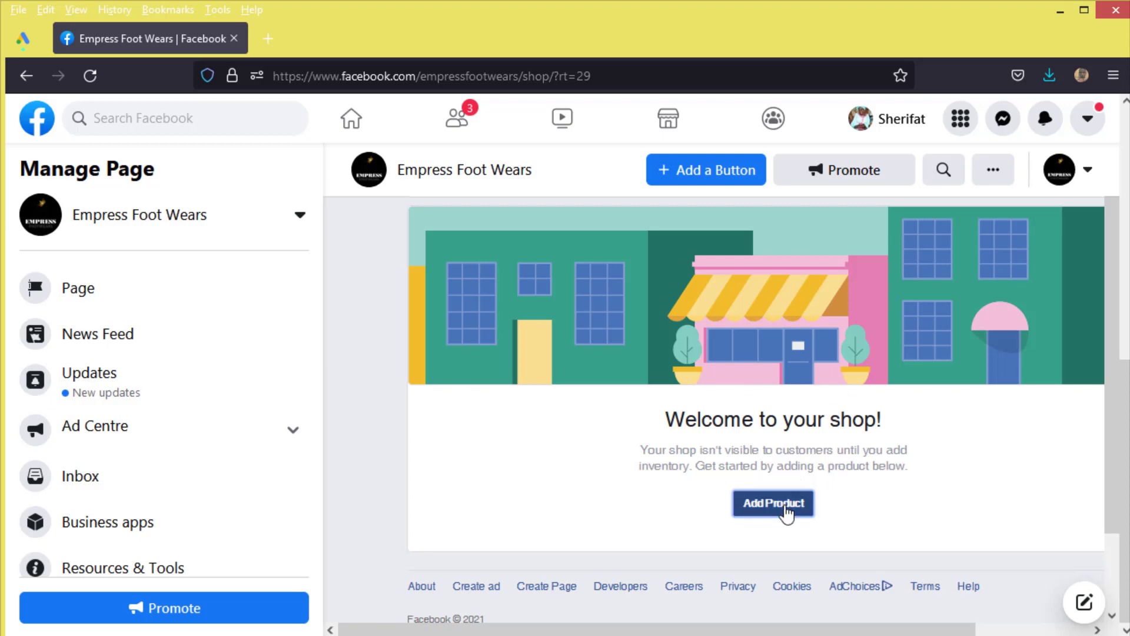
pyautogui.scroll(5, 610, 376)
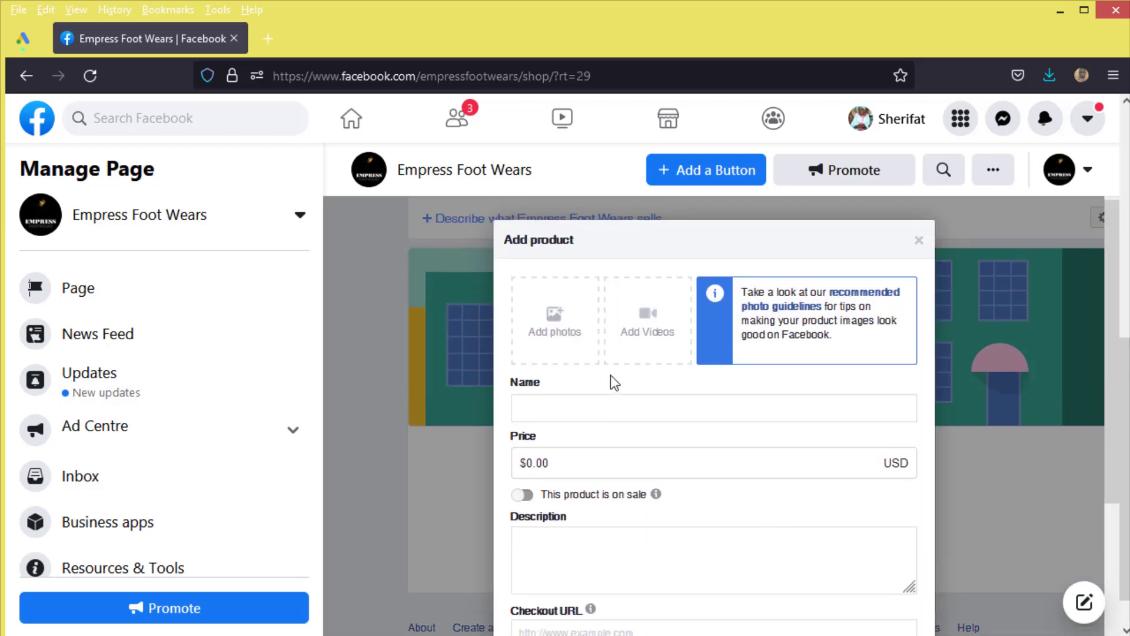
pyautogui.scroll(-3, 566, 524)
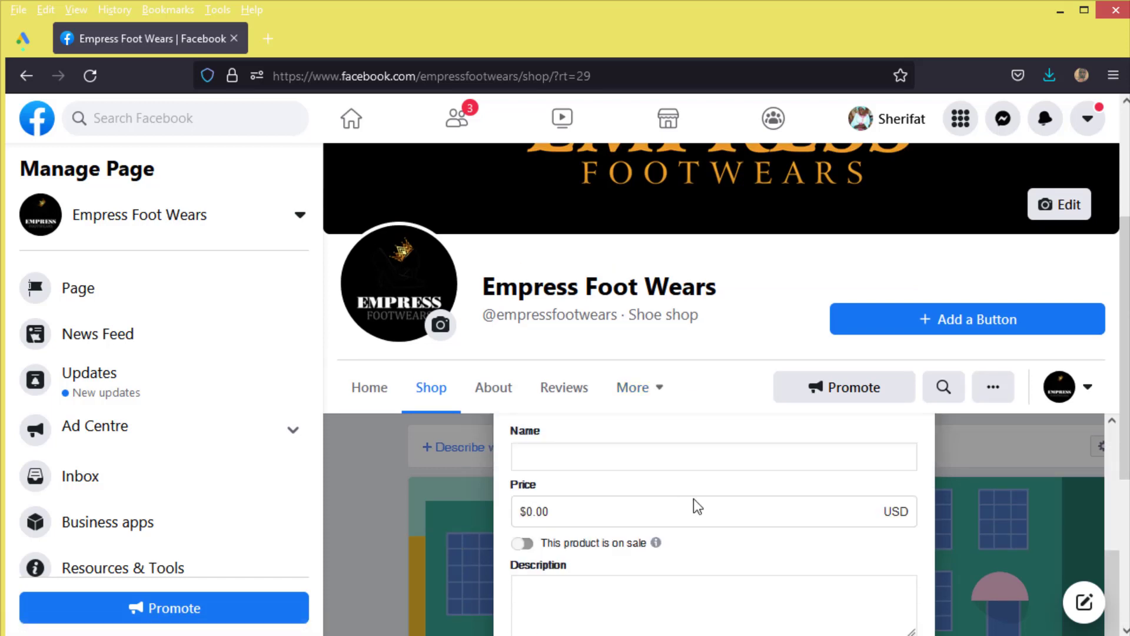
pyautogui.scroll(3, 696, 502)
pyautogui.scroll(-3, 534, 445)
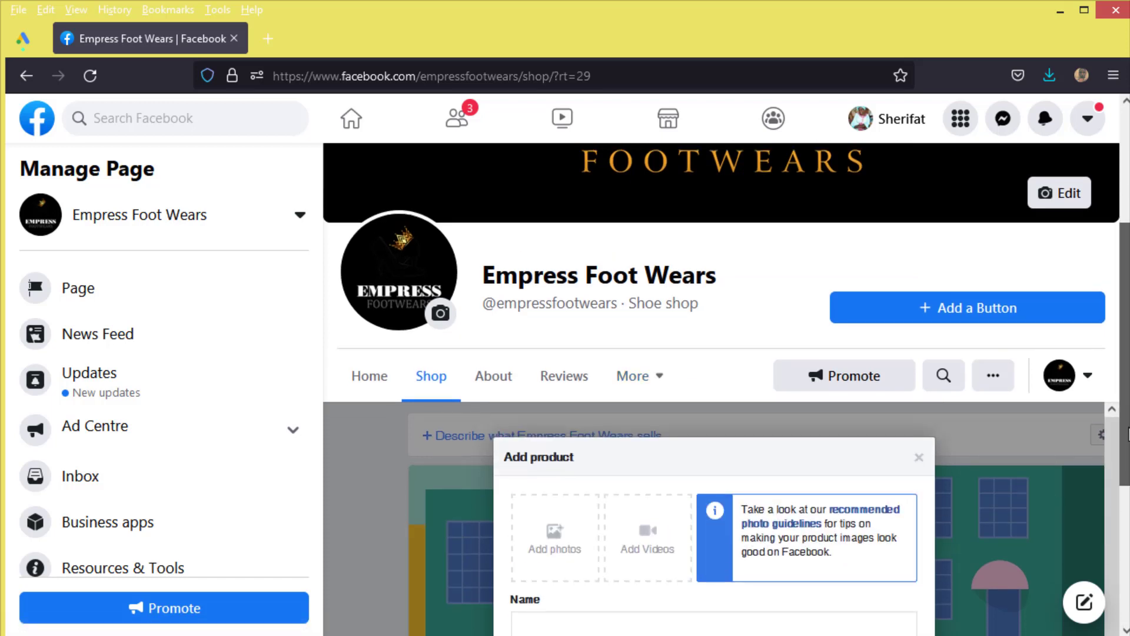
# - Add the four wedge slipper photos in white, pink, black and gold from the Downloads folder to the product
pyautogui.click(536, 445)
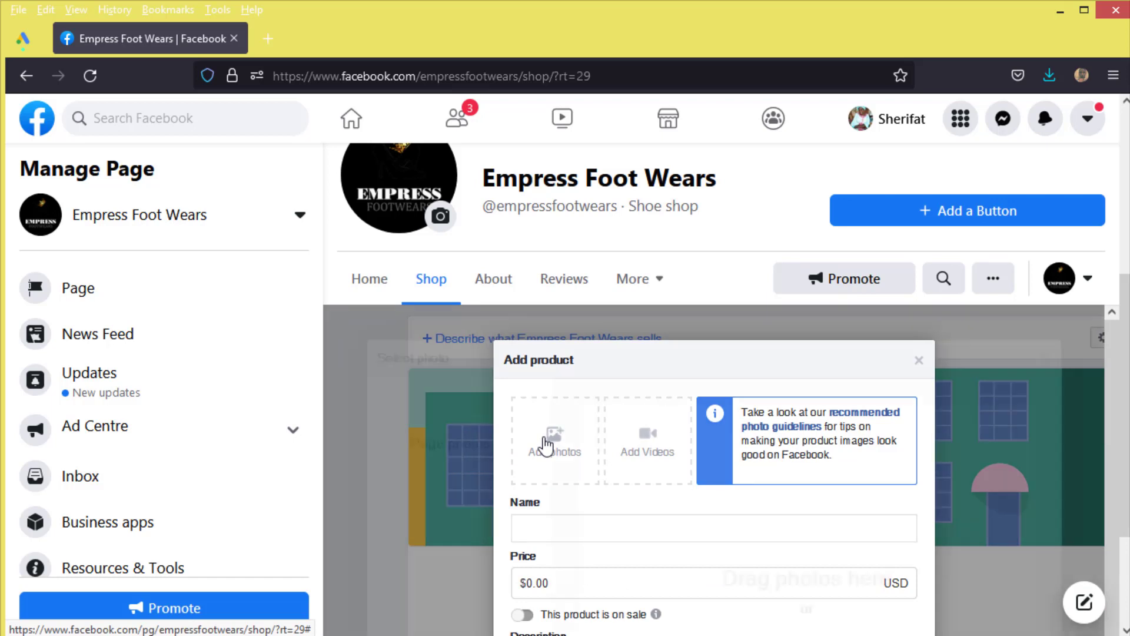
pyautogui.scroll(-3, 831, 465)
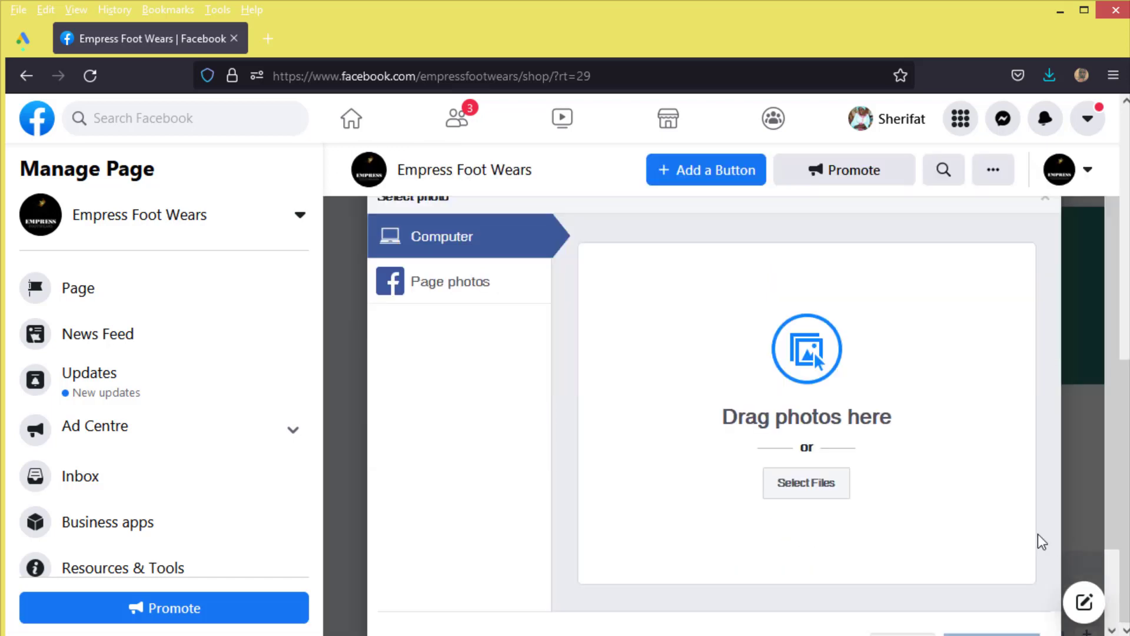
pyautogui.click(825, 489)
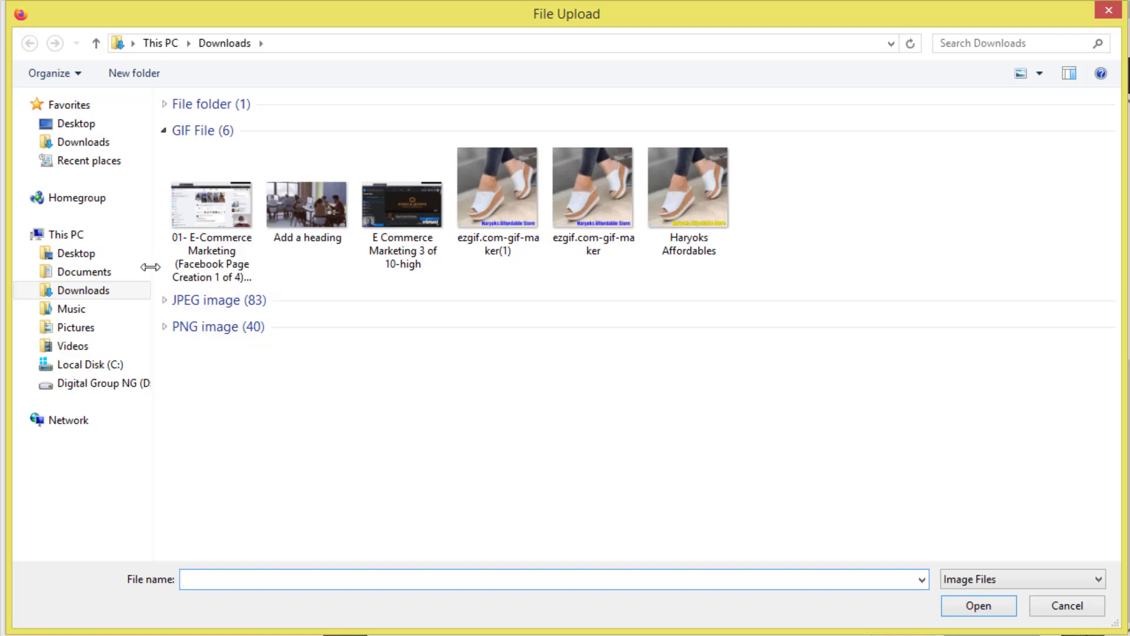
pyautogui.click(166, 300)
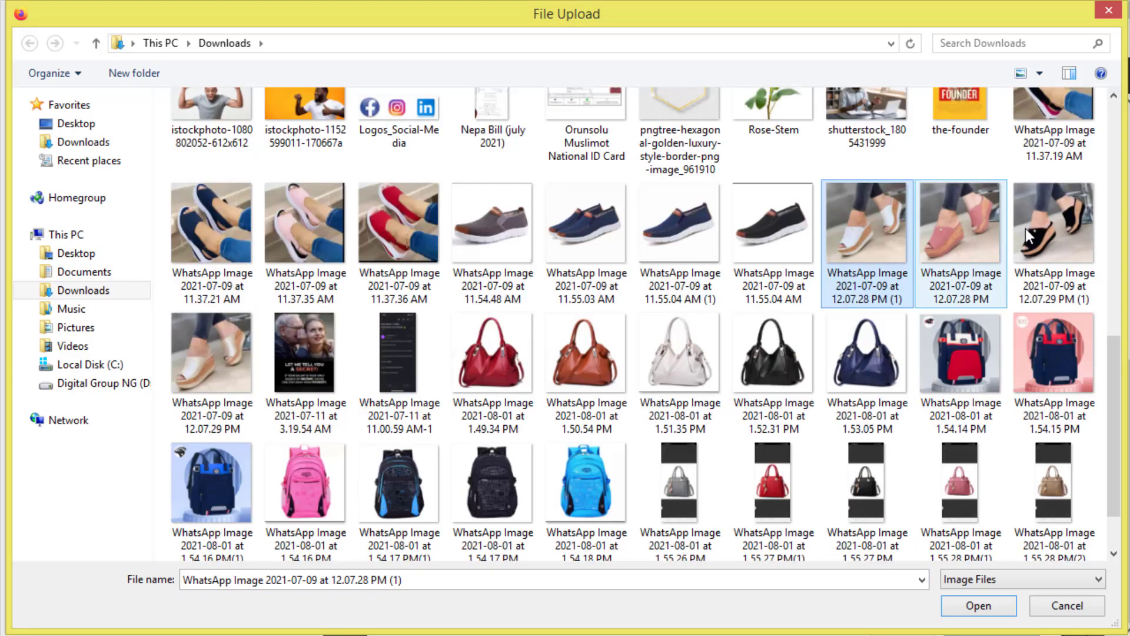
pyautogui.keyDown('ctrl'); pyautogui.click(1026, 228); pyautogui.keyUp('ctrl')
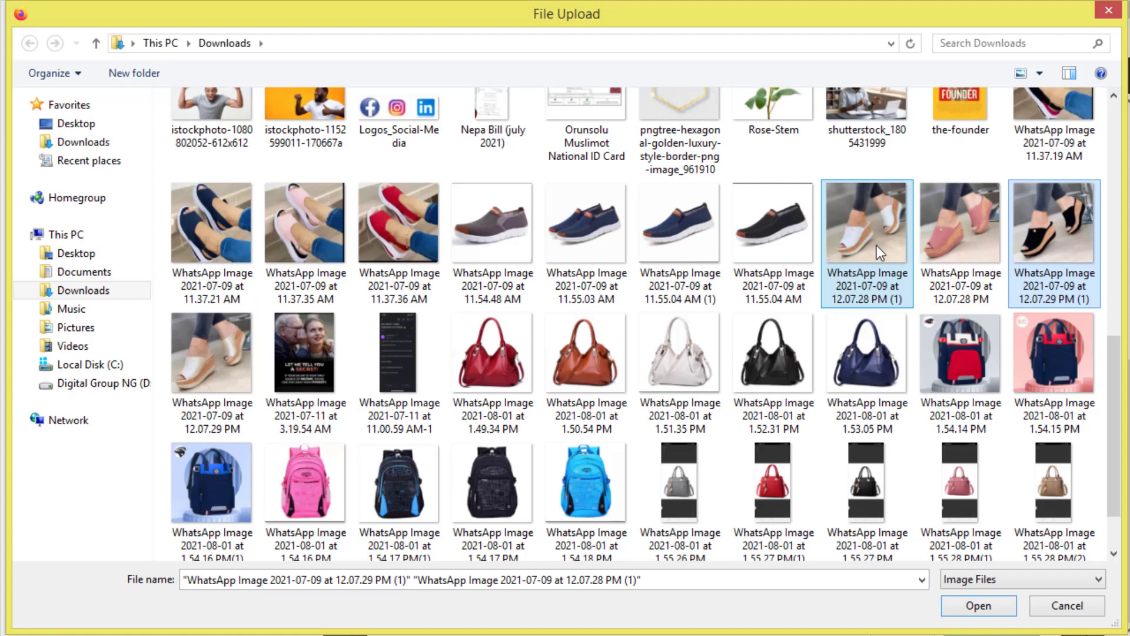
pyautogui.keyDown('ctrl'); pyautogui.click(224, 323); pyautogui.keyUp('ctrl')
pyautogui.keyDown('ctrl'); pyautogui.click(930, 234); pyautogui.keyUp('ctrl')
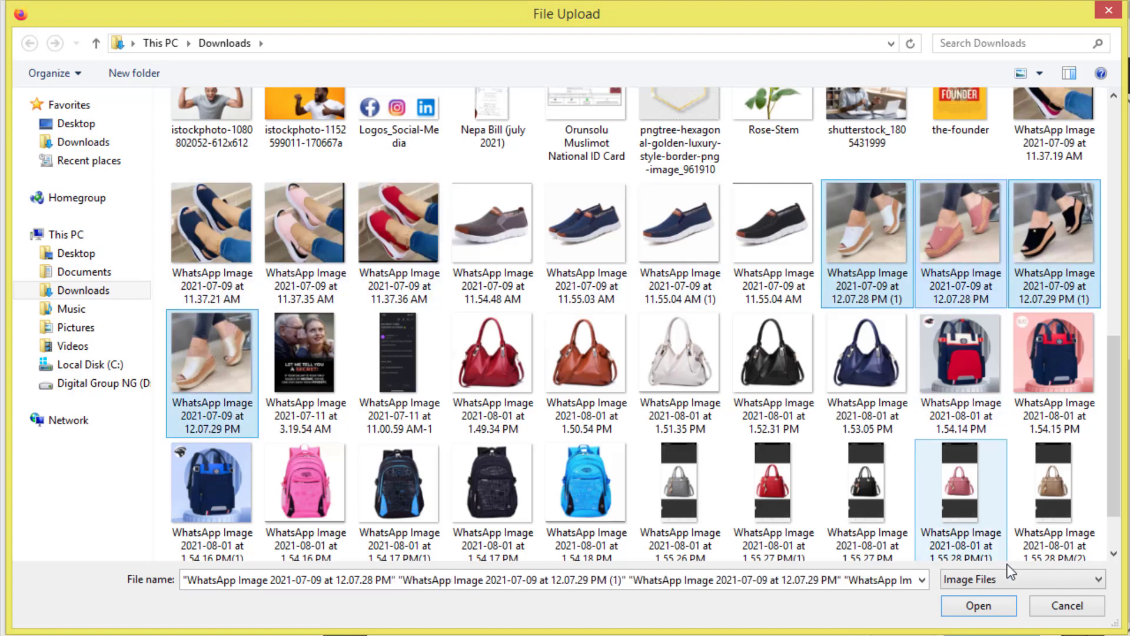
pyautogui.click(987, 607)
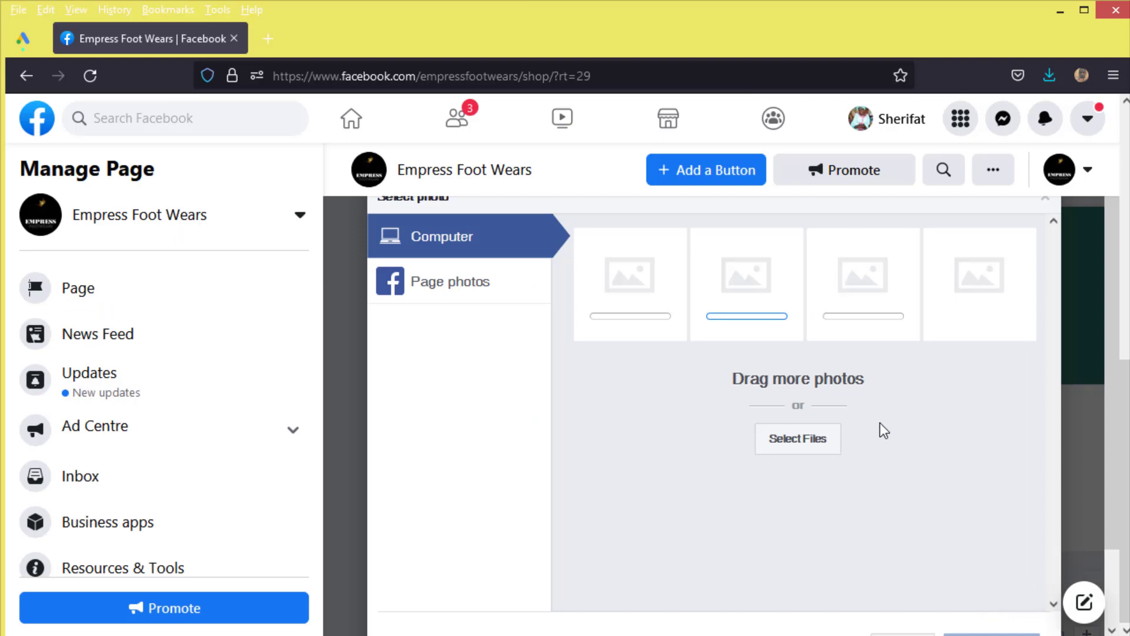
pyautogui.scroll(5, 641, 537)
pyautogui.scroll(-5, 908, 551)
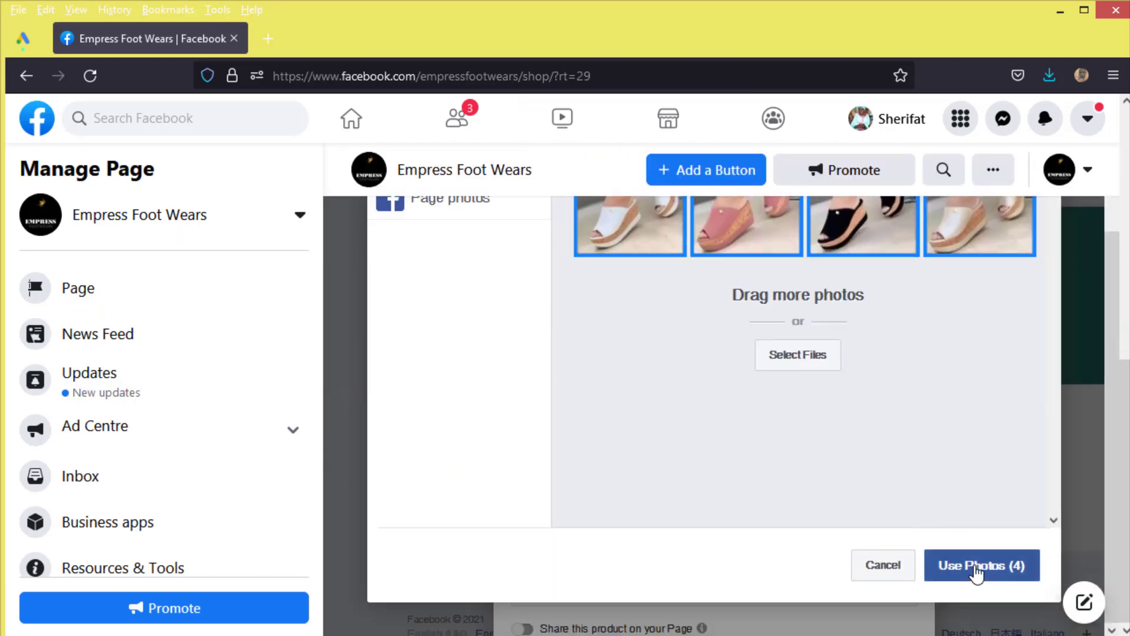
pyautogui.click(975, 569)
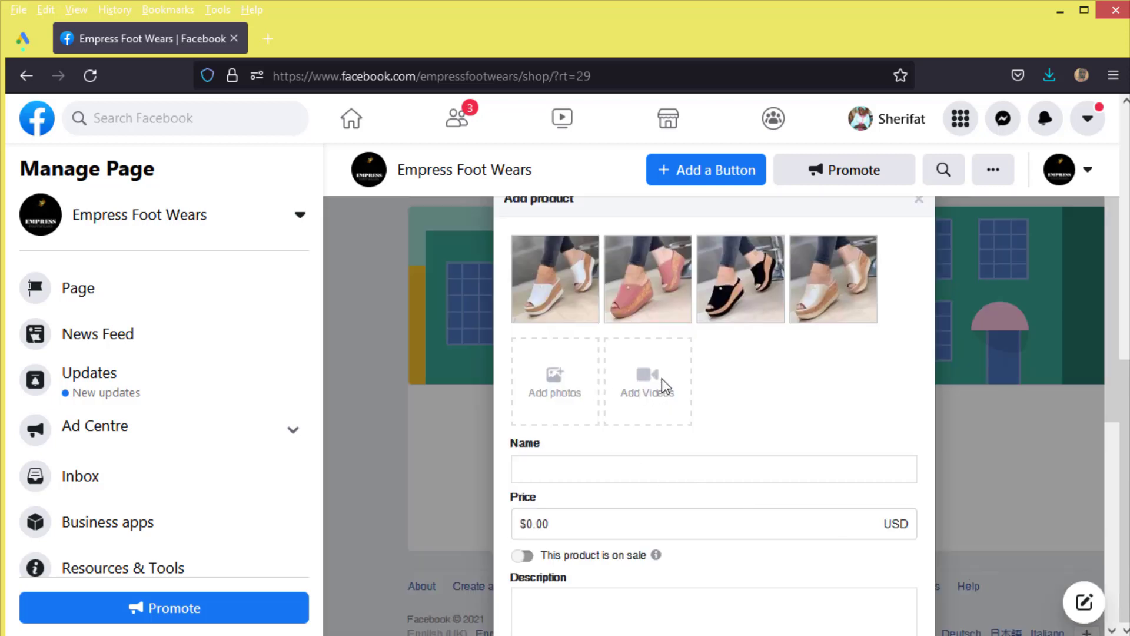
# - Add the wedge slipper video to the product and name the product Wedge Heel Slippers
pyautogui.click(650, 390)
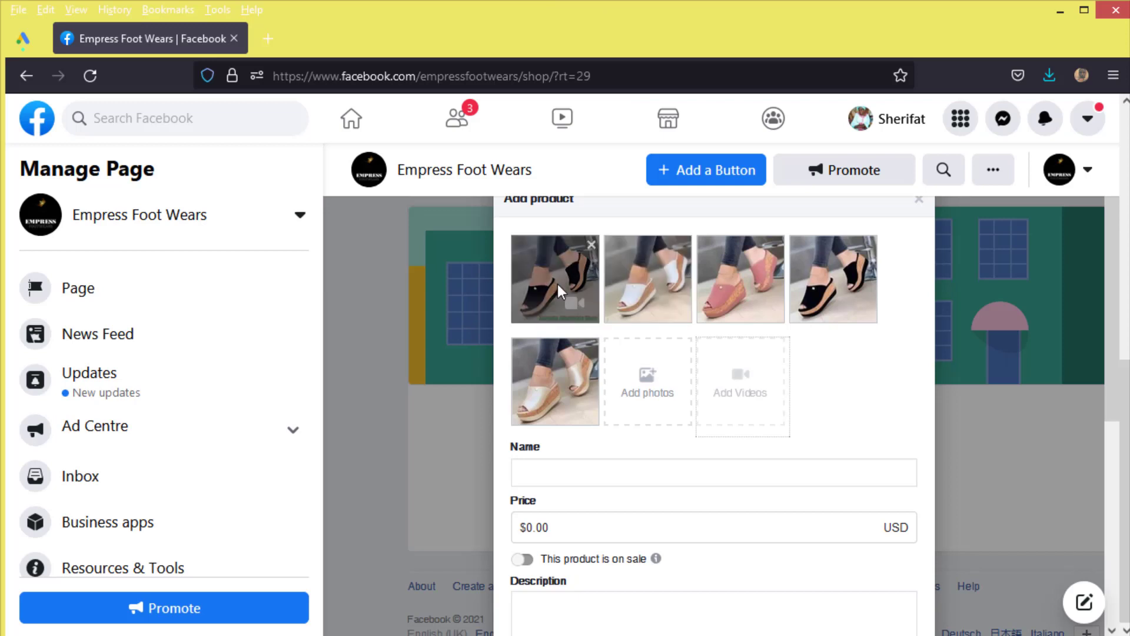
pyautogui.scroll(-3, 645, 404)
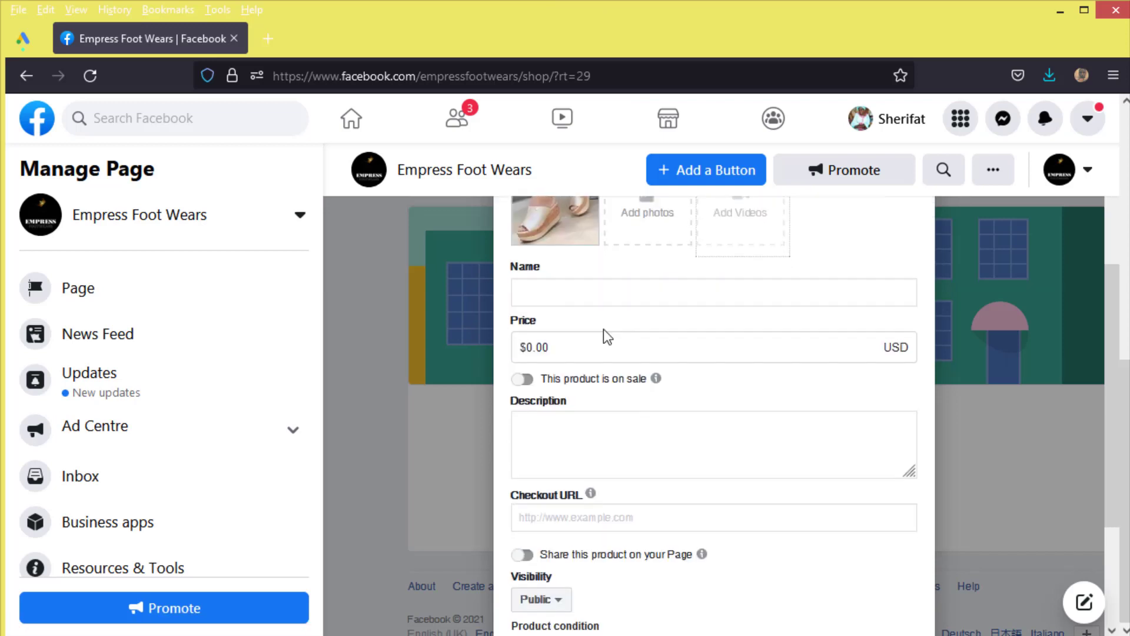
pyautogui.click(596, 296)
pyautogui.write('Wedge Heel Slippers')
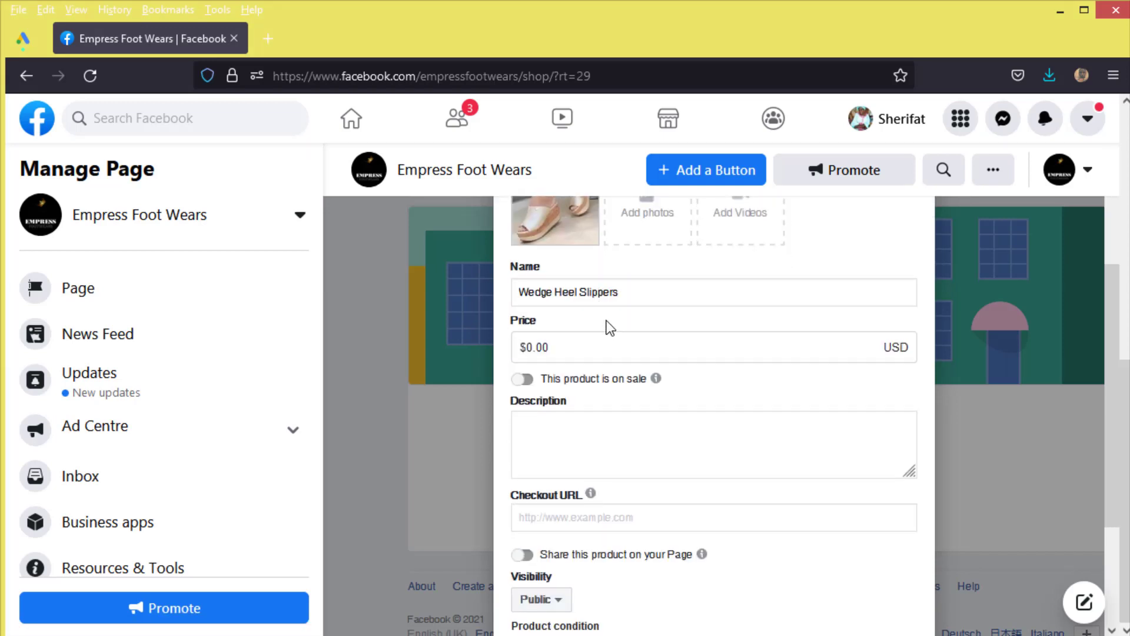
# - Set the product's price to $16.00
pyautogui.click(613, 339)
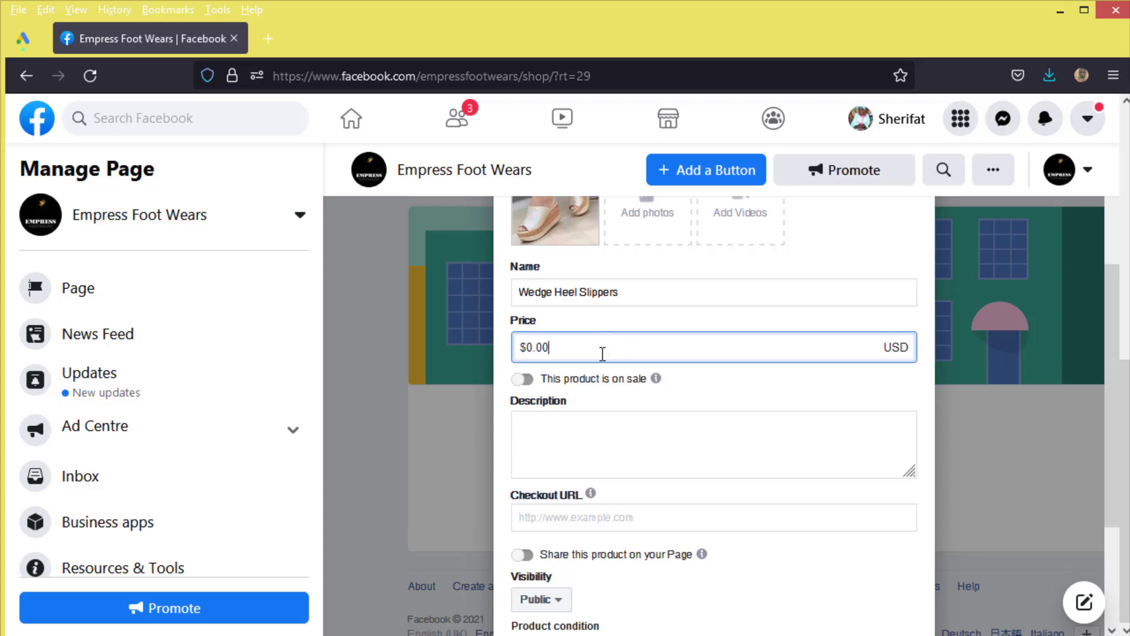
pyautogui.scroll(2, 618, 381)
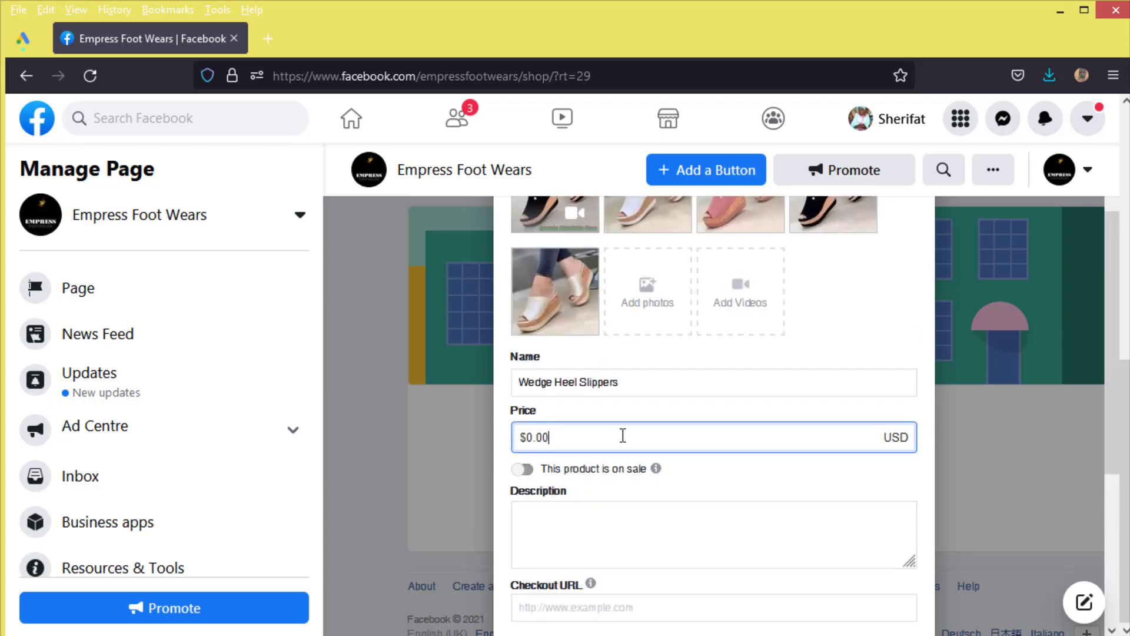
pyautogui.hotkey('ctrl', 'a')
pyautogui.write('16')
pyautogui.click(826, 406)
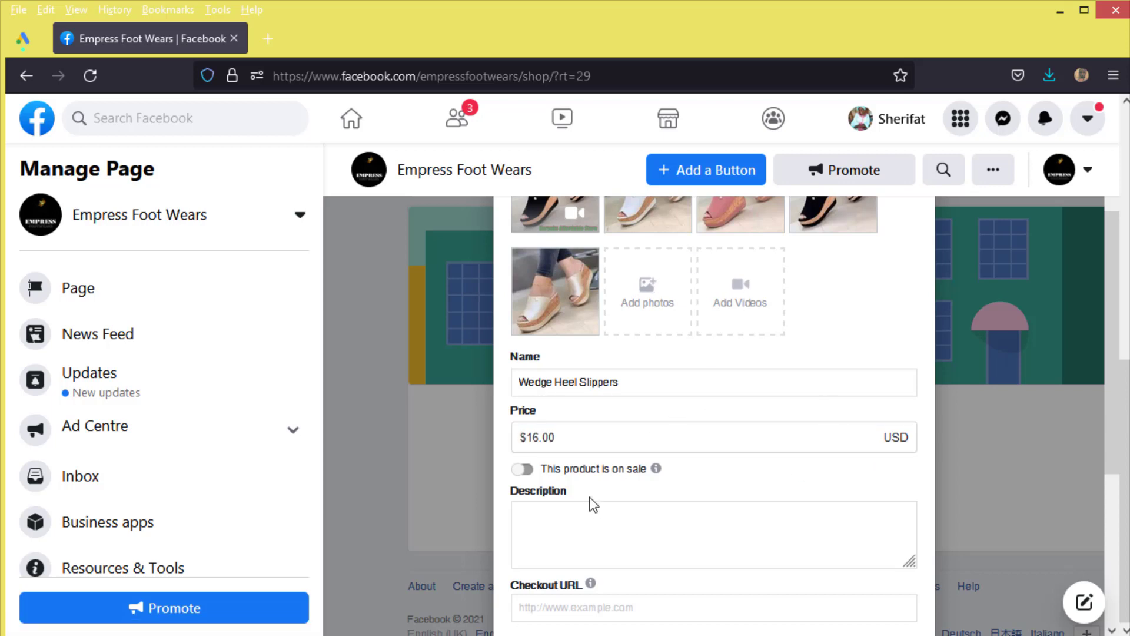
# - Enter the colour and size list in the product description and trim it down to the word "Sizes"
pyautogui.scroll(-3, 535, 474)
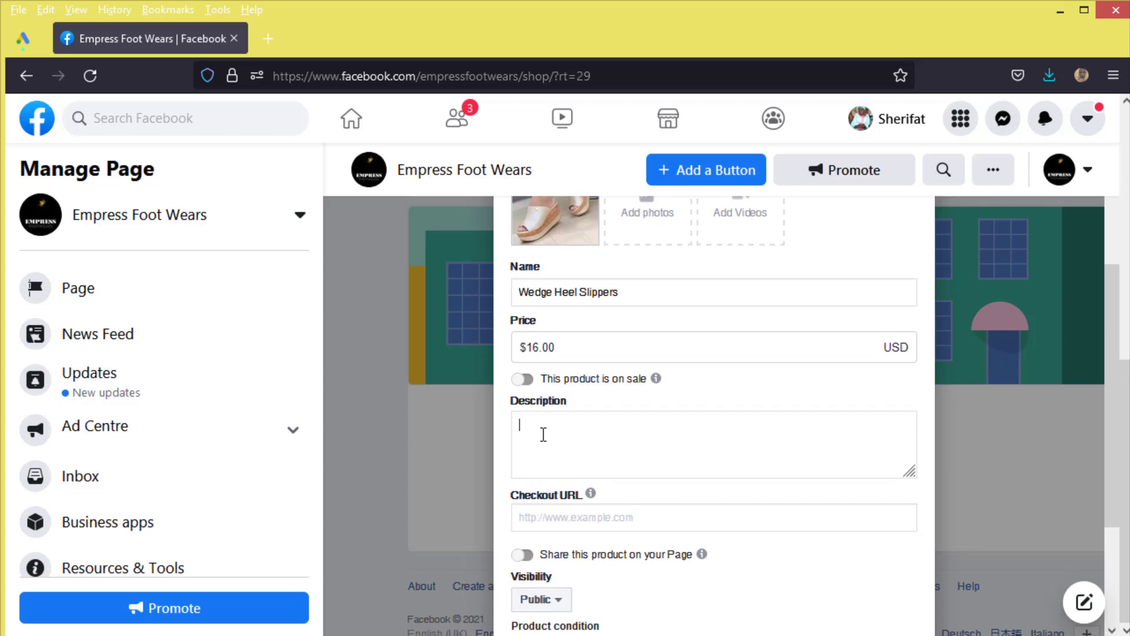
pyautogui.write('Colour & Sizes White. 43,41,40, Black. 40,41,42 Gold. 39,40,41,42 Pink. 41,42')
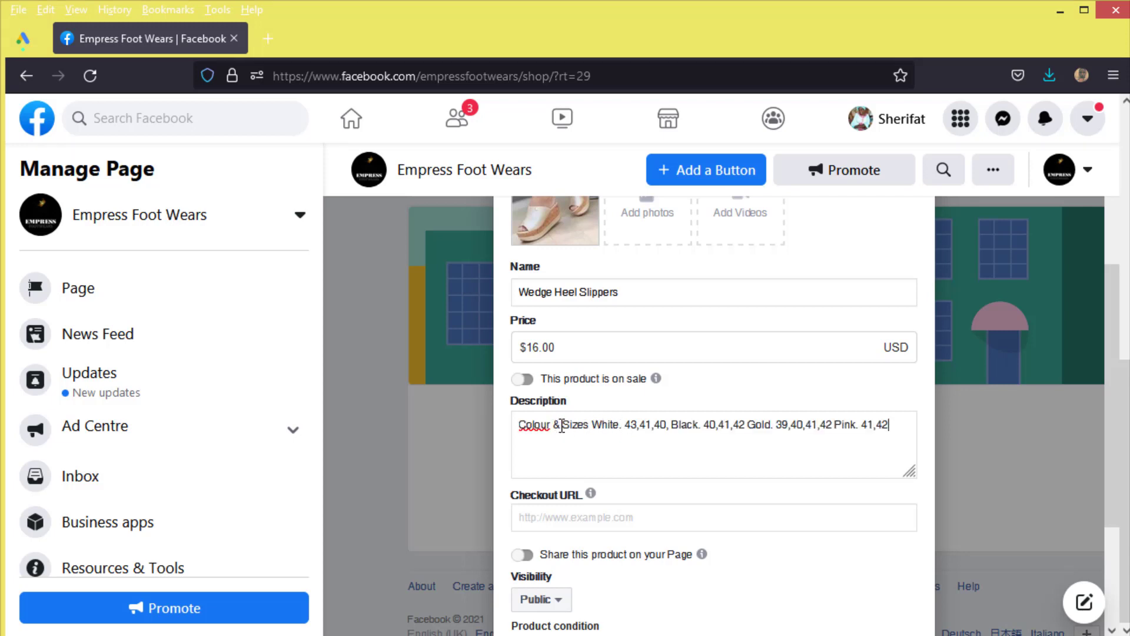
pyautogui.moveTo(563, 425); pyautogui.dragTo(475, 447)
pyautogui.press('BackSpace')
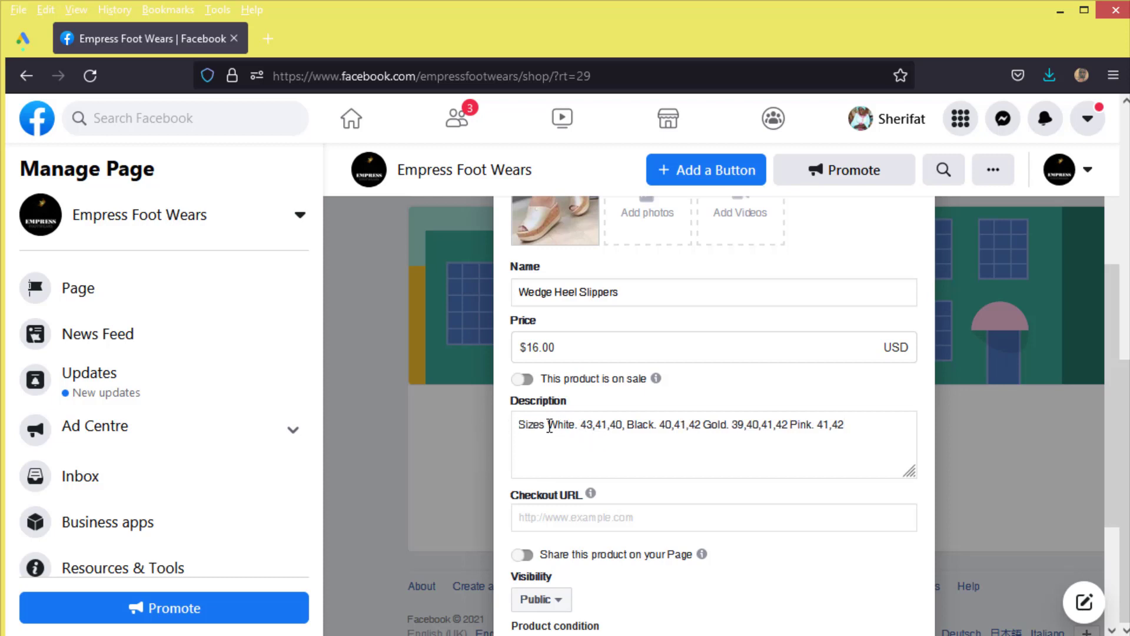
pyautogui.moveTo(551, 425); pyautogui.dragTo(875, 420)
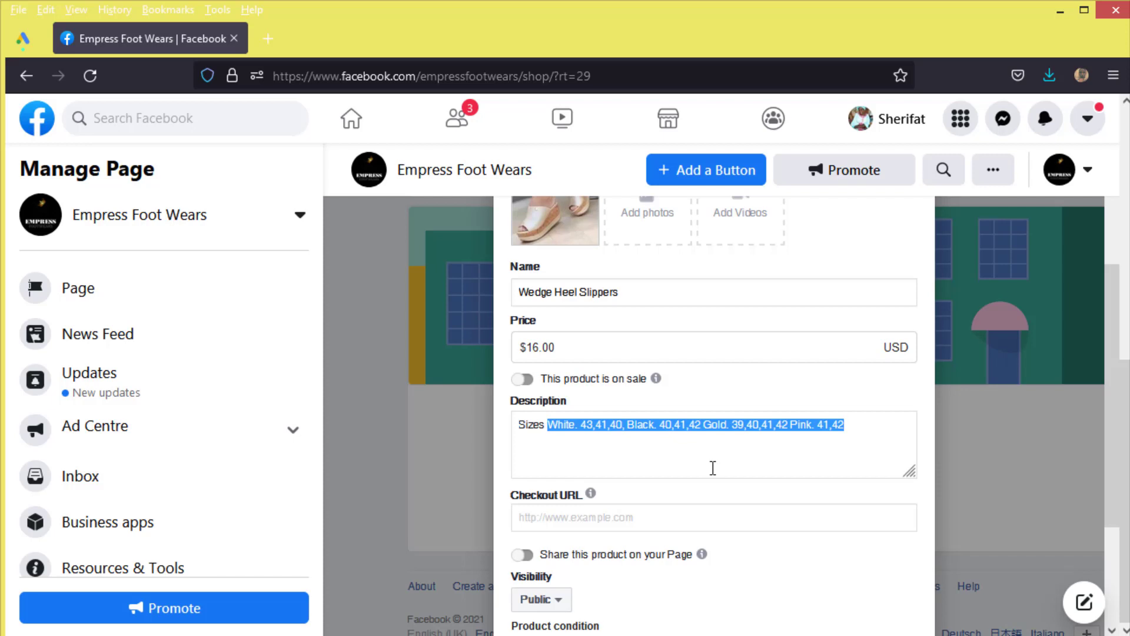
pyautogui.press('BackSpace')
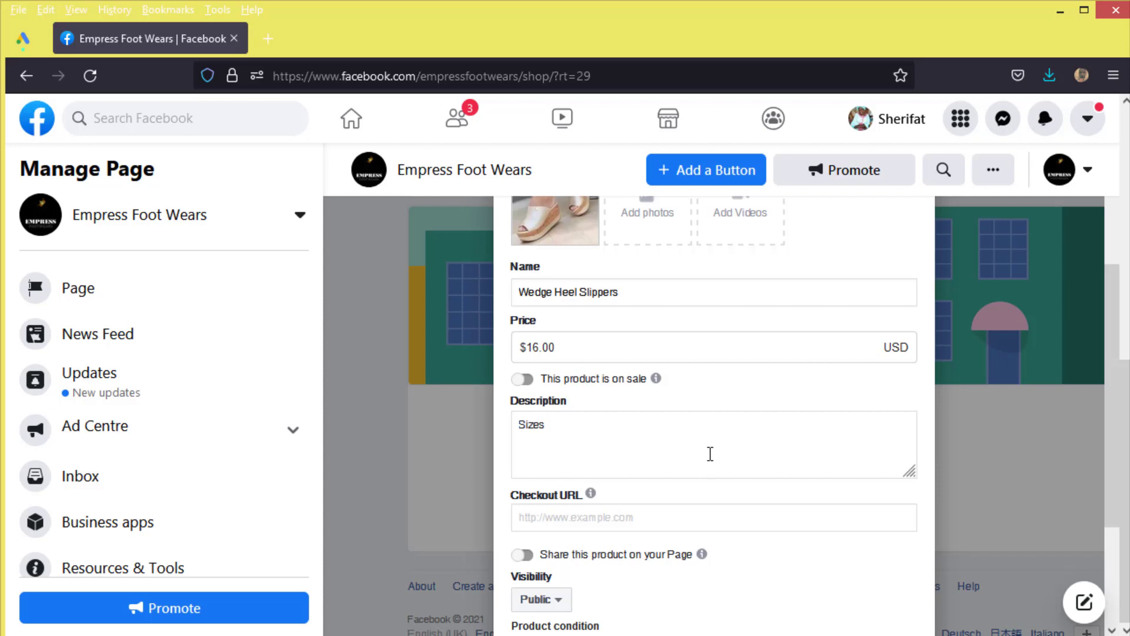
# - Complete the product description so that it reads "Available Sizes: 40 - 43"
pyautogui.write(':')
pyautogui.press('Left')
pyautogui.press('Left')
pyautogui.press('Left')
pyautogui.press('Left')
pyautogui.write('Available')
pyautogui.press('End')
pyautogui.write('40 - 43')
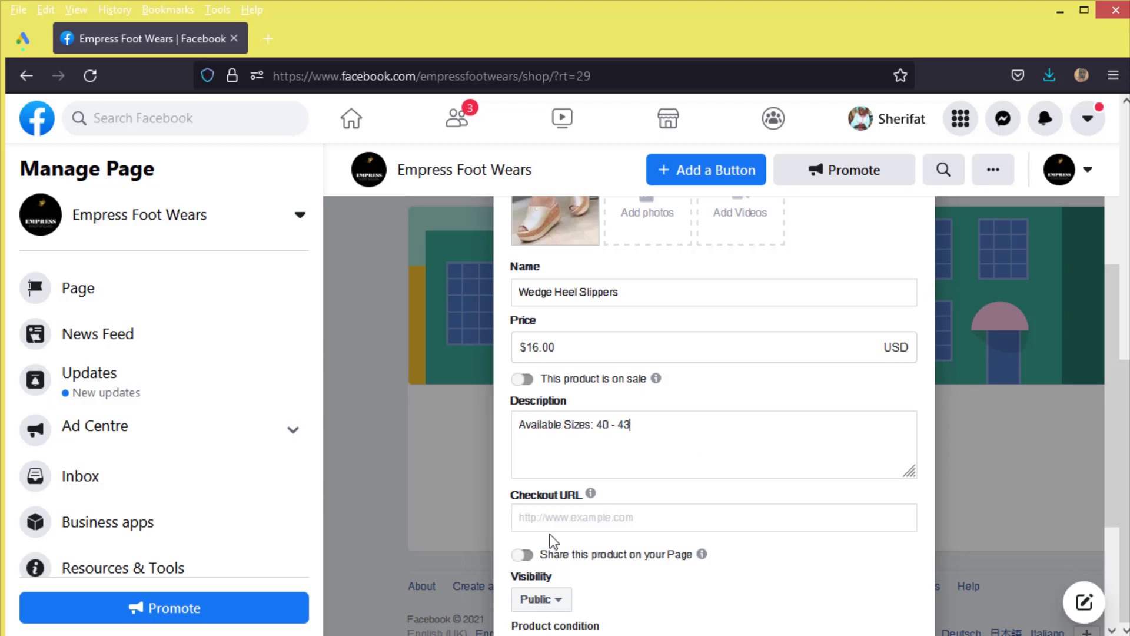
# - Set the product's checkout URL to empressfootwears.com and turn on sharing the product on the Page
pyautogui.scroll(-2, 551, 540)
pyautogui.click(597, 425)
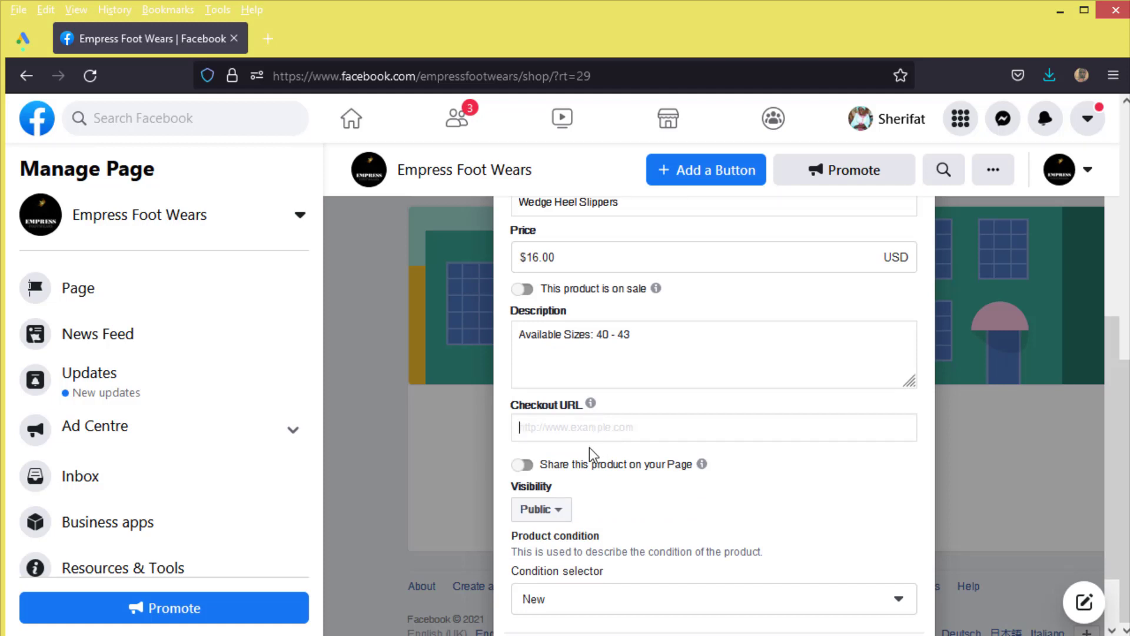
pyautogui.write('empressfootwears.com')
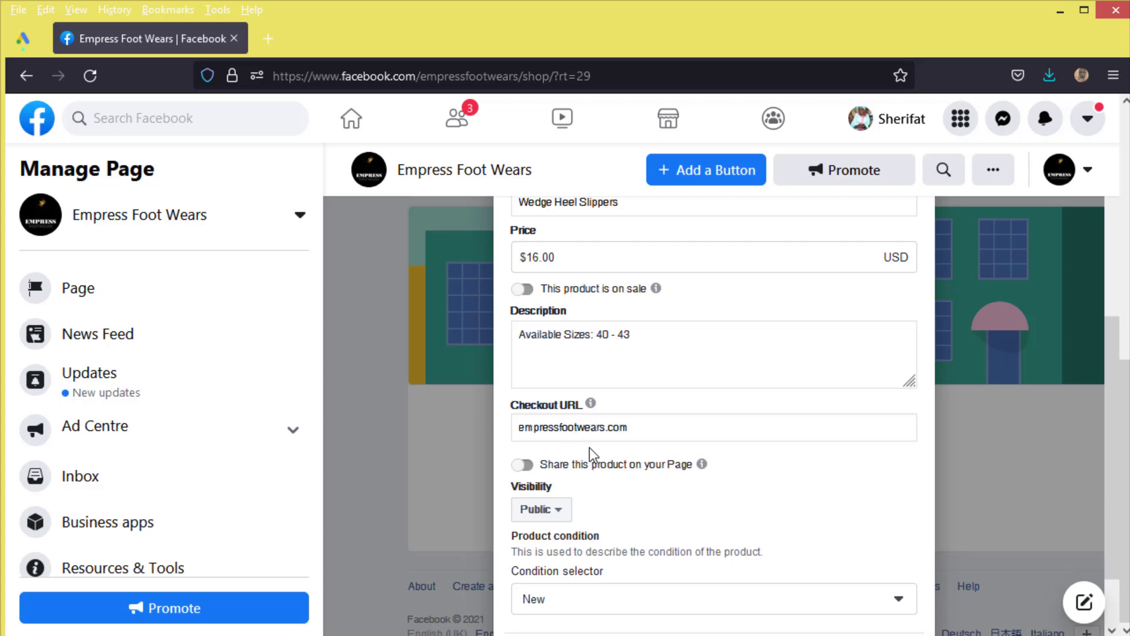
pyautogui.press('Tab')
pyautogui.click(524, 468)
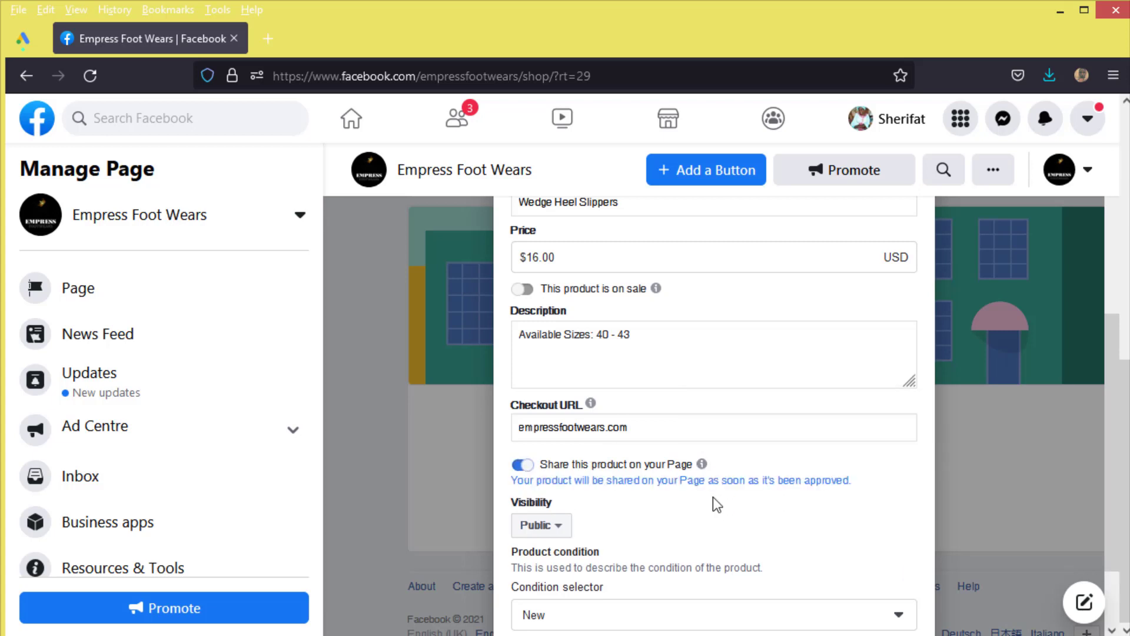
pyautogui.scroll(-2, 762, 518)
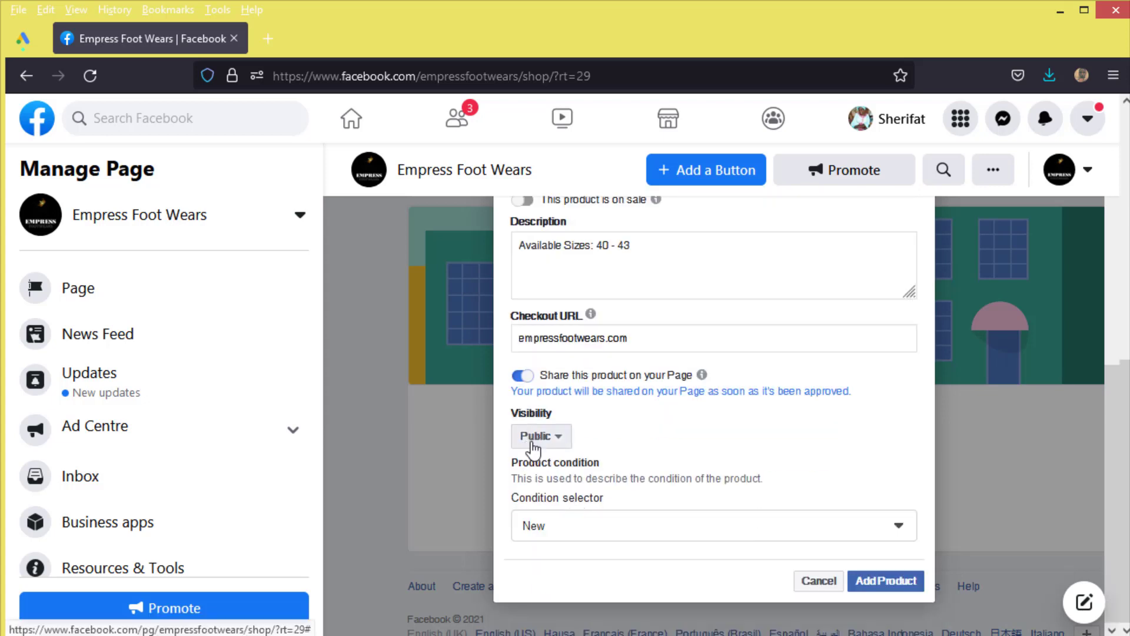
# - Keep the product's visibility as Public and its condition as New, and add the Wedge Heel Slippers to the shop
pyautogui.click(551, 442)
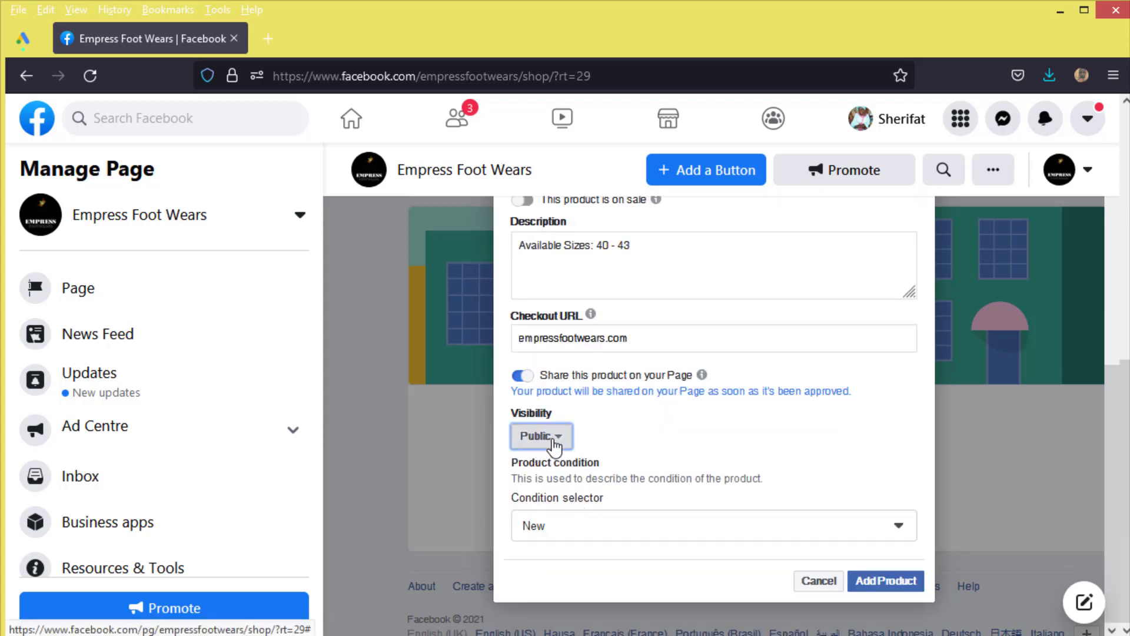
pyautogui.click(672, 442)
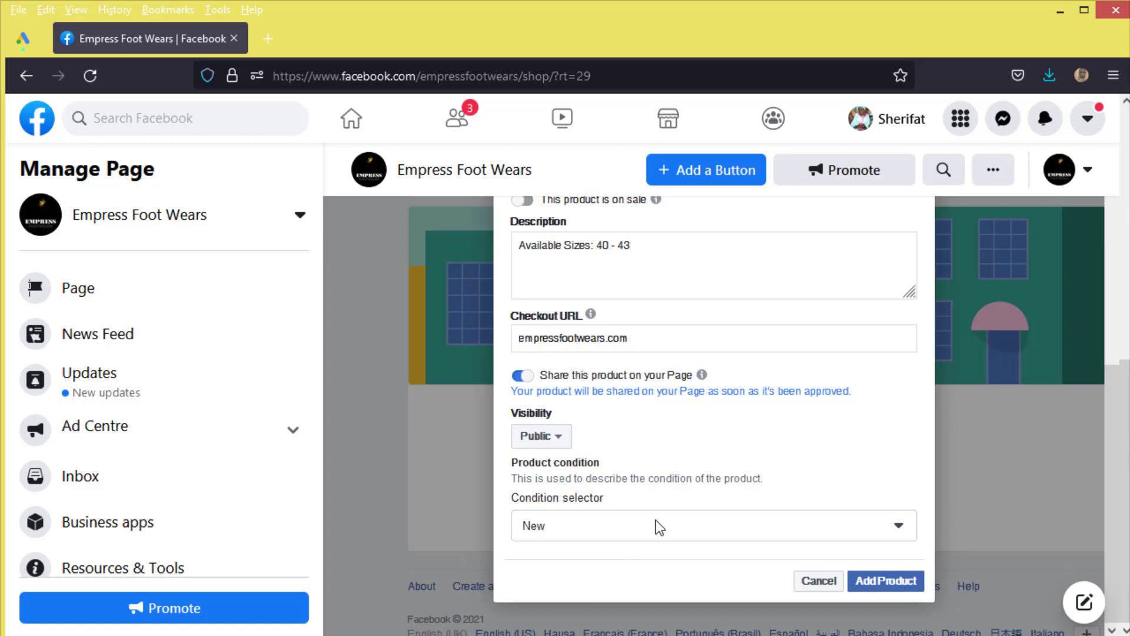
pyautogui.click(728, 527)
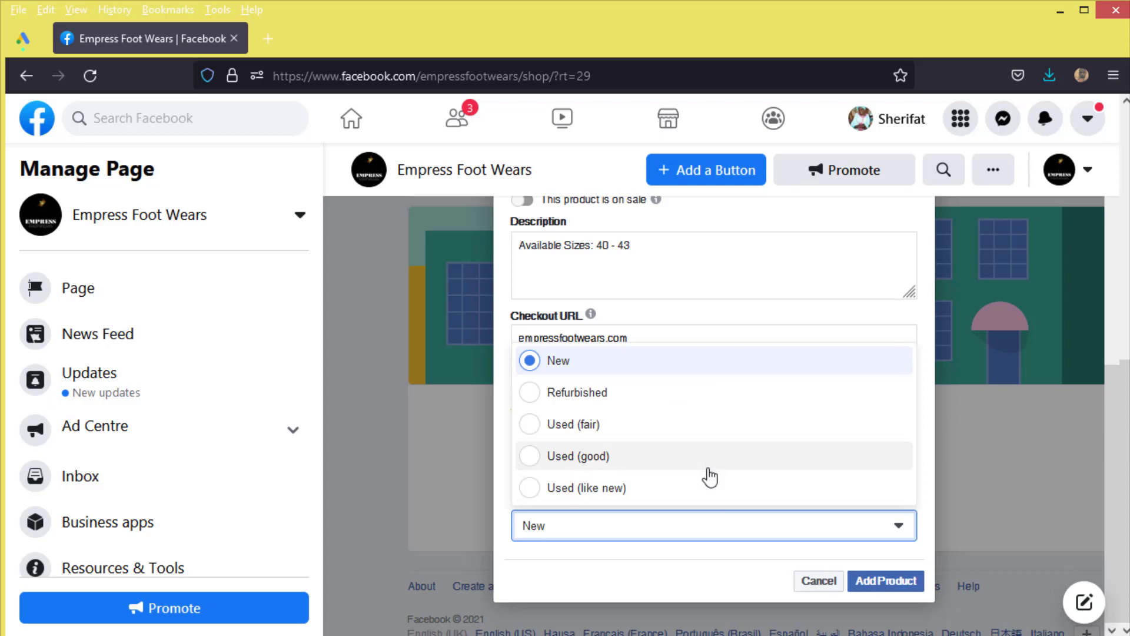
pyautogui.click(709, 568)
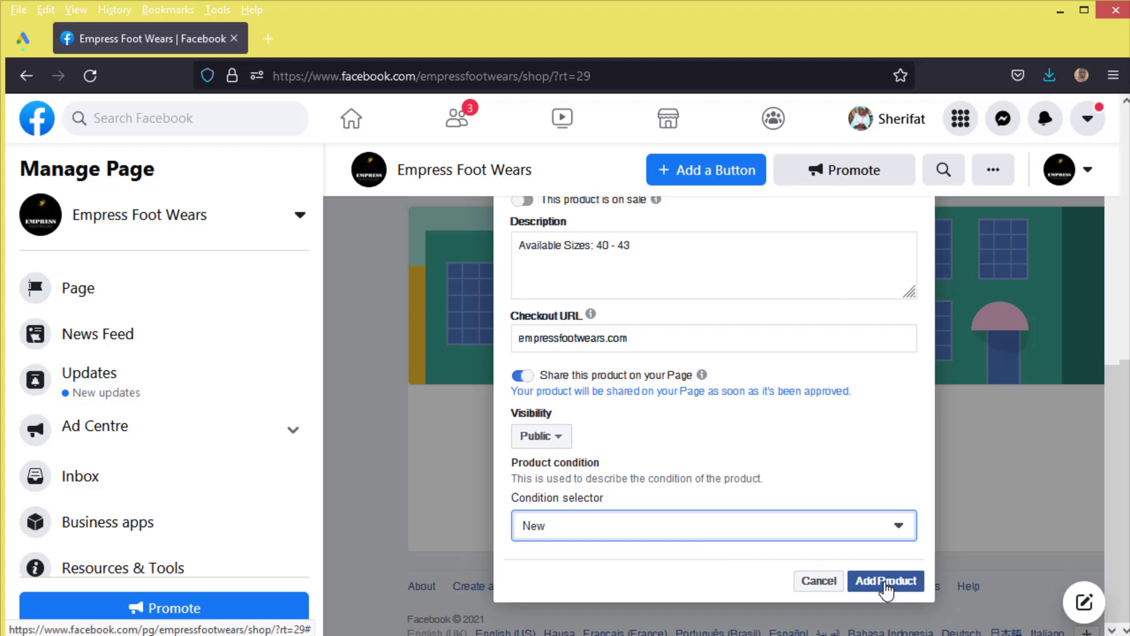
pyautogui.click(886, 581)
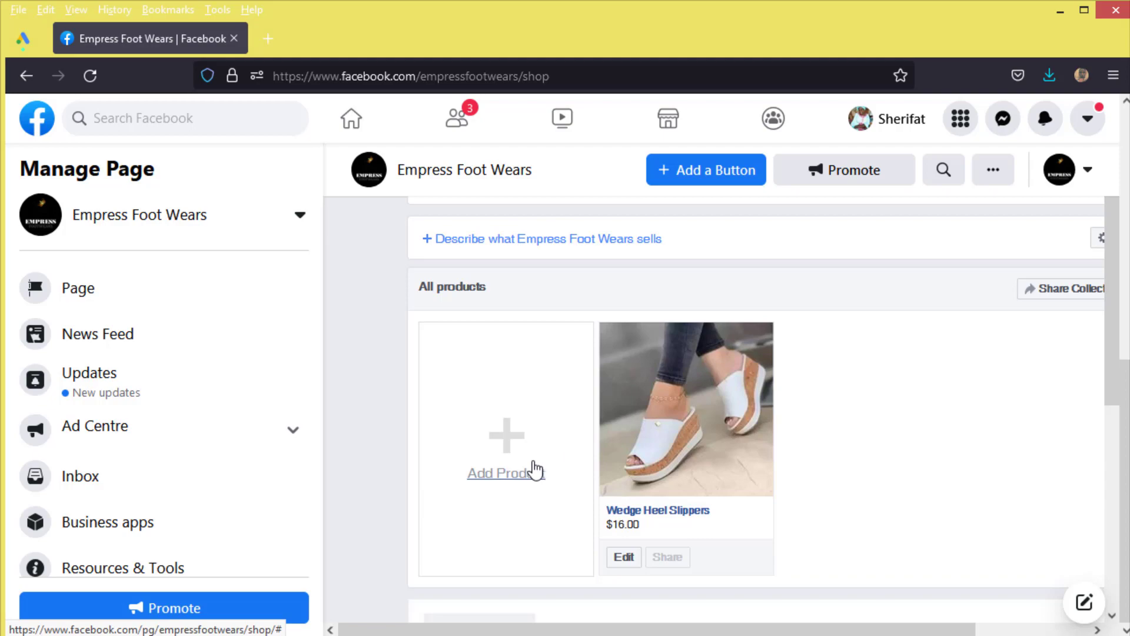
# - Start a new product, Comfy Sports Knit Sandals, with the knit sandal photos from Downloads and the description "Available Sizes: 39 - 42"
pyautogui.click(517, 469)
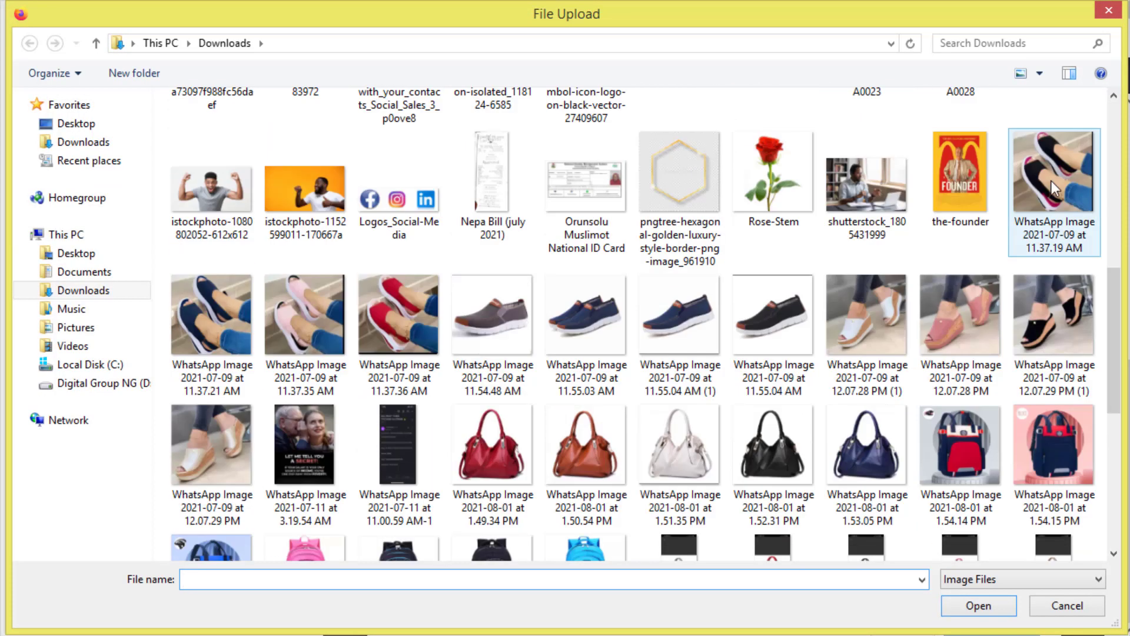
pyautogui.click(977, 605)
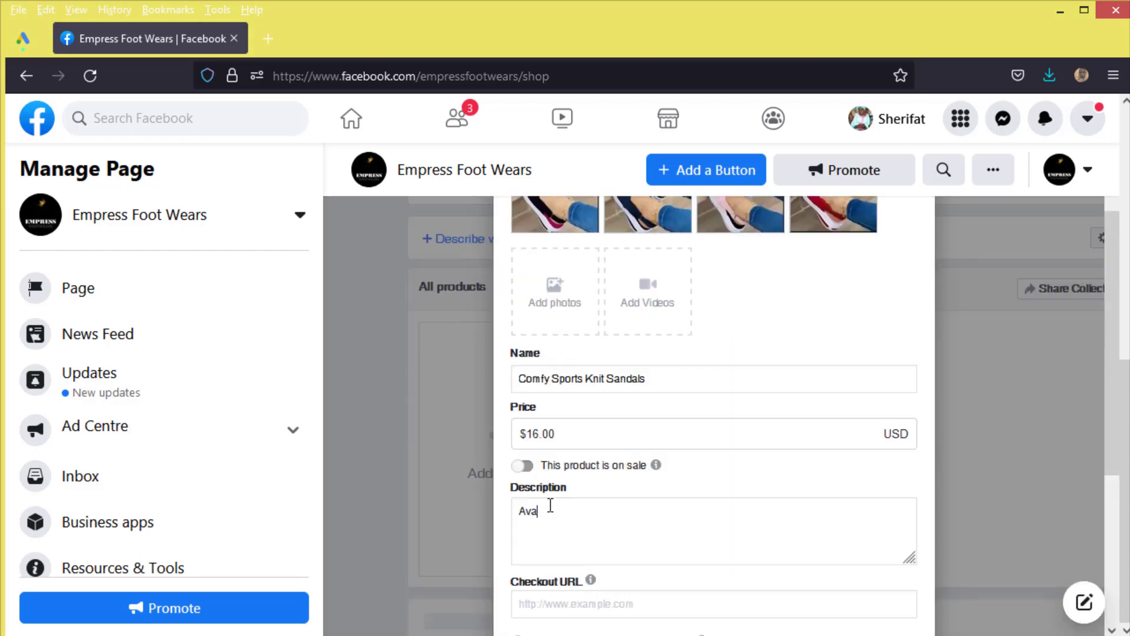
pyautogui.write('ilable Sizes: 39 - 42')
# - Set the sandals' checkout URL to empressfootwears.com and add the product to the shop
pyautogui.scroll(-3, 613, 565)
pyautogui.click(565, 425)
pyautogui.write('empressfootwears.com')
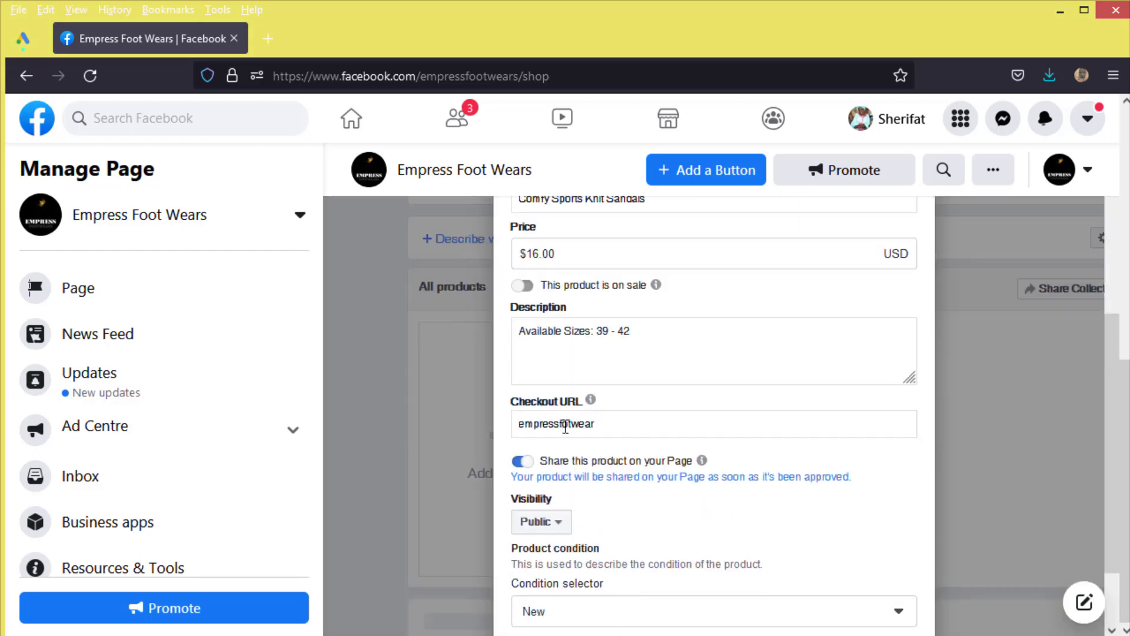
pyautogui.scroll(-3, 567, 586)
pyautogui.click(889, 581)
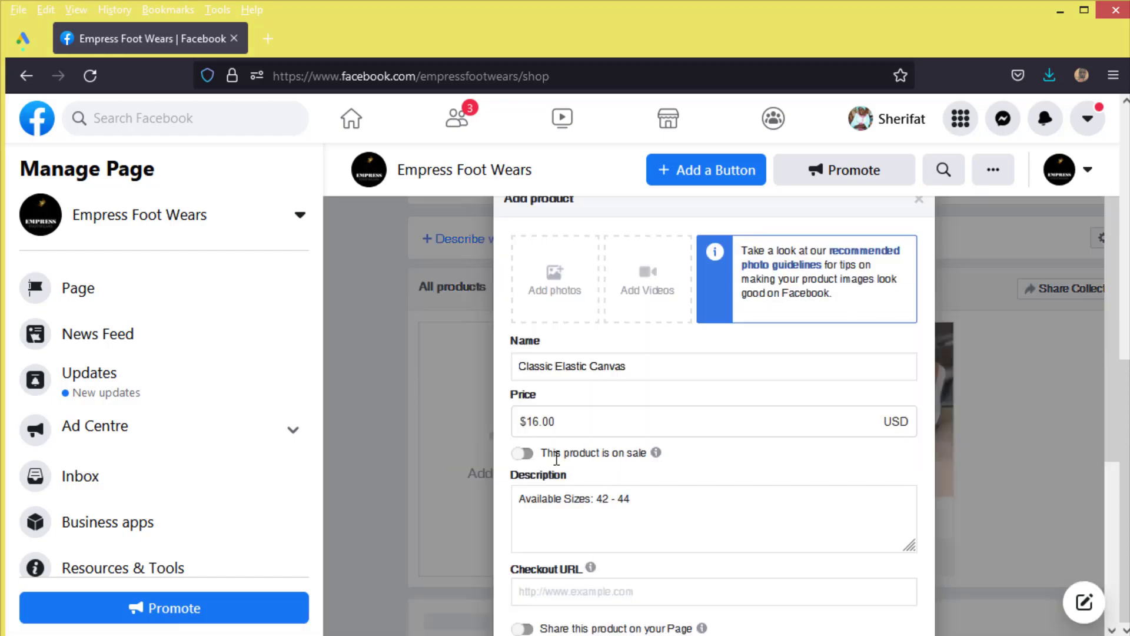
# - Set the Classic Elastic Canvas product's checkout URL to empressfootwears.com
pyautogui.scroll(-3, 576, 356)
pyautogui.click(575, 356)
pyautogui.write('empressfootwears.com')
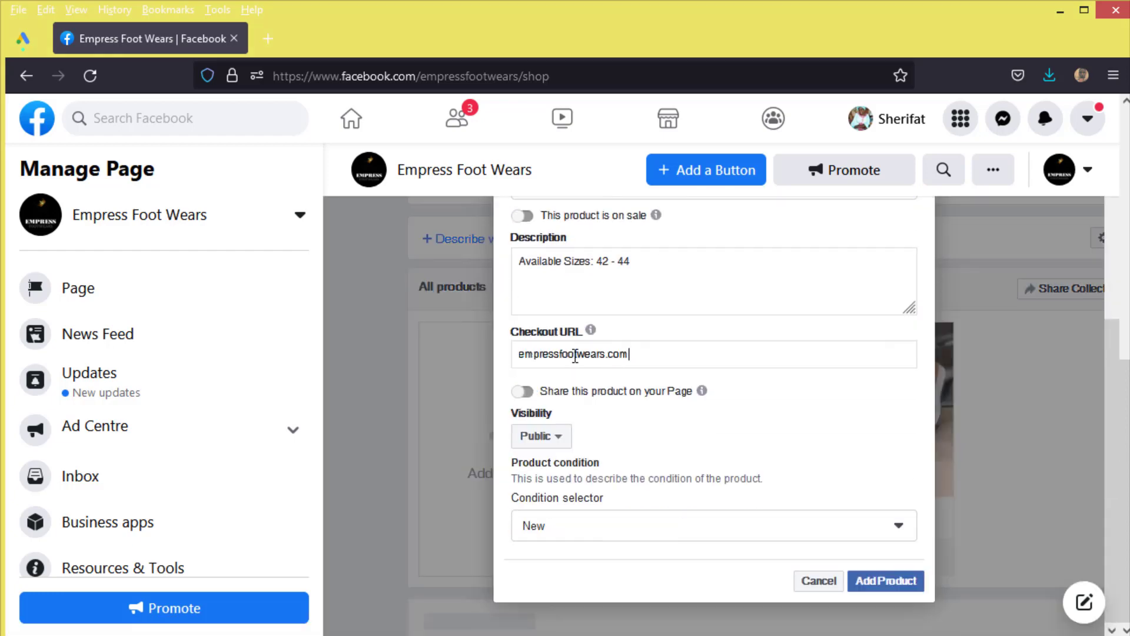
# - Upload the slip-on canvas shoe photos from Downloads and add the Classic Elastic Canvas product to the shop
pyautogui.scroll(5, 557, 302)
pyautogui.click(558, 302)
pyautogui.scroll(-10, 1012, 345)
pyautogui.moveTo(822, 318); pyautogui.dragTo(465, 256)
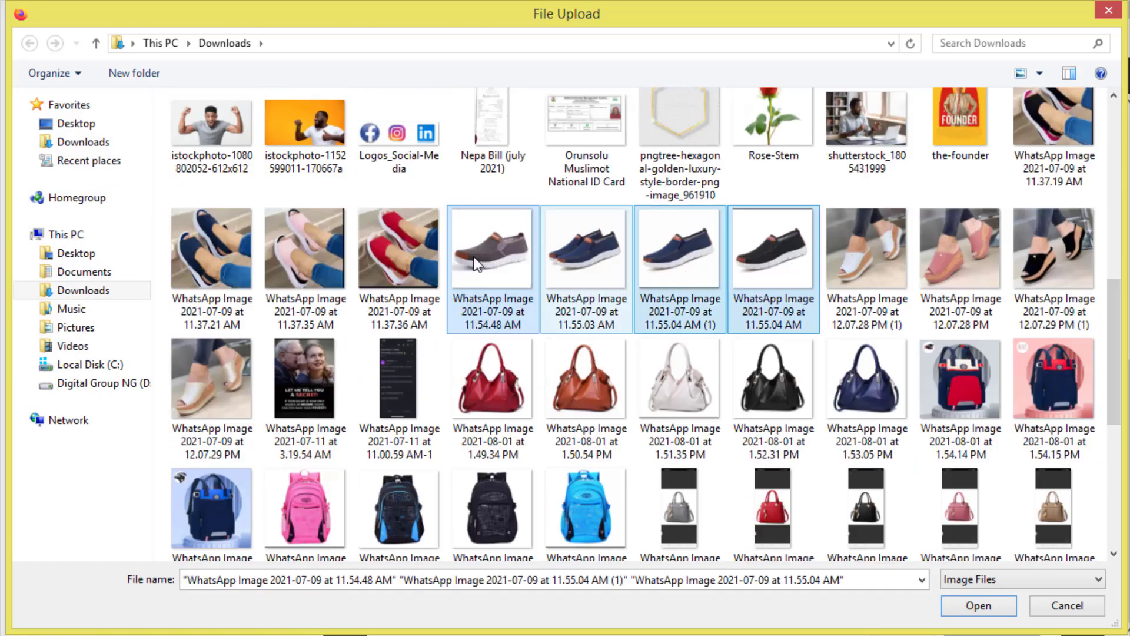
pyautogui.click(978, 606)
pyautogui.click(999, 567)
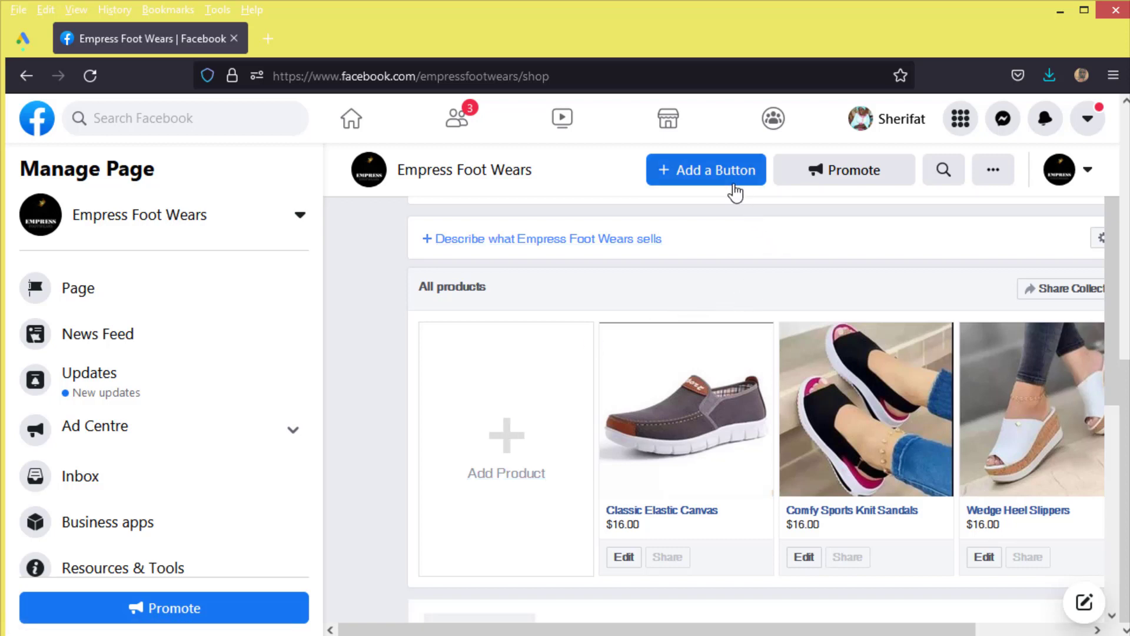
pyautogui.click(200, 635)
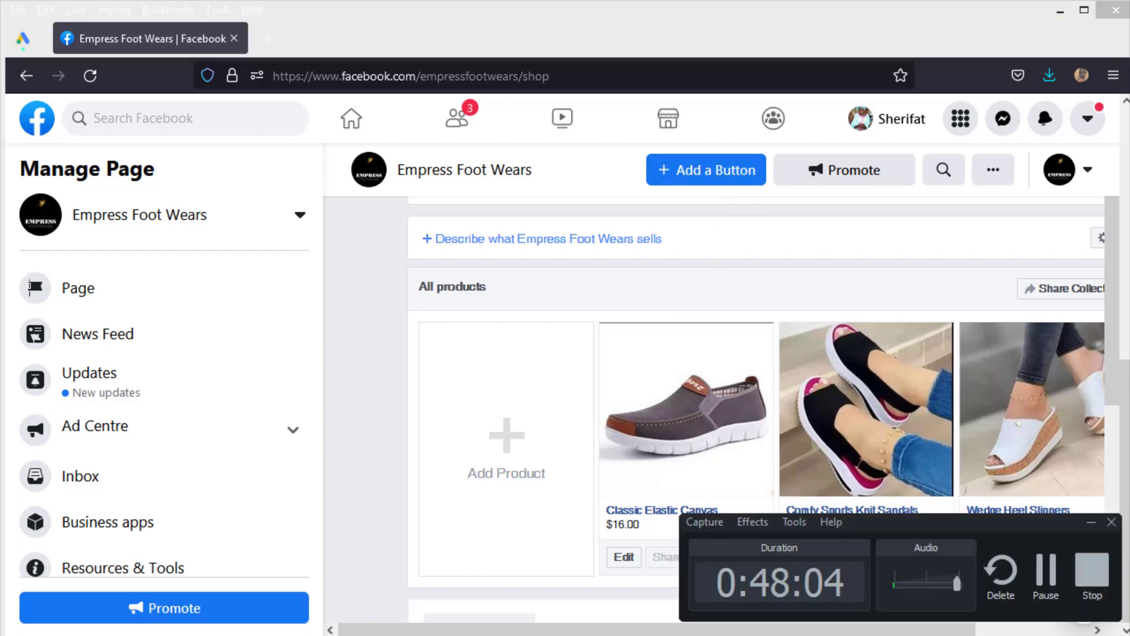